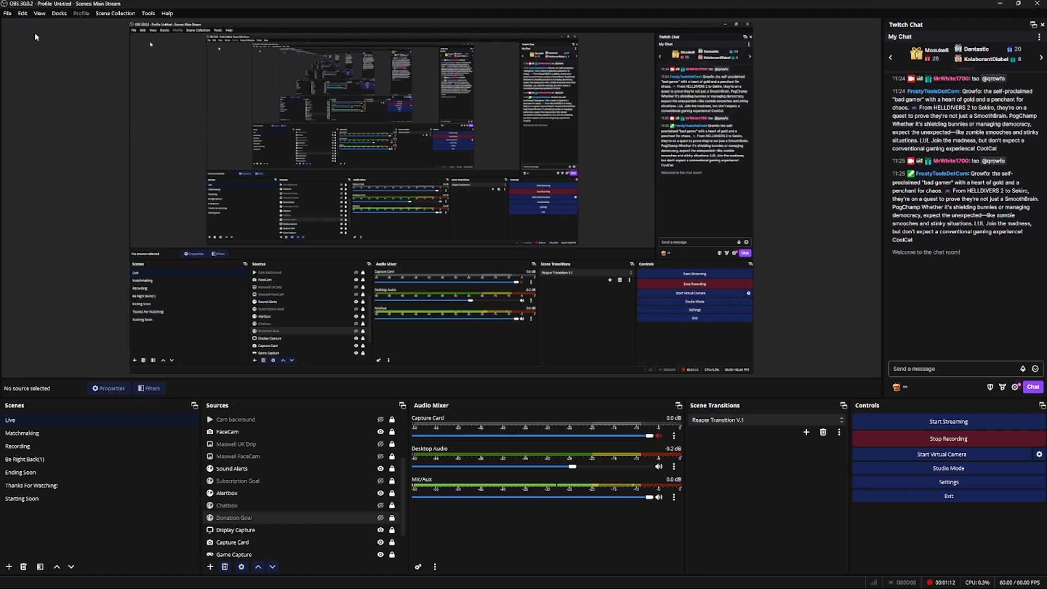
Open the settings and examine the general options, including the available themes, update channel, output and source snapping
click(37, 14)
click(882, 480)
drag(468, 142, 620, 134)
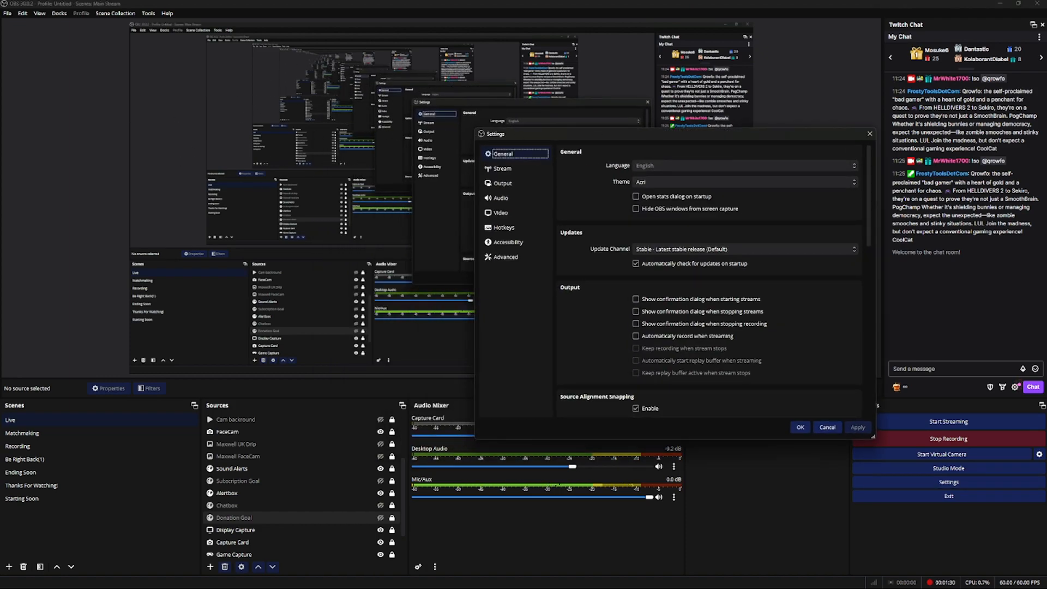
click(667, 183)
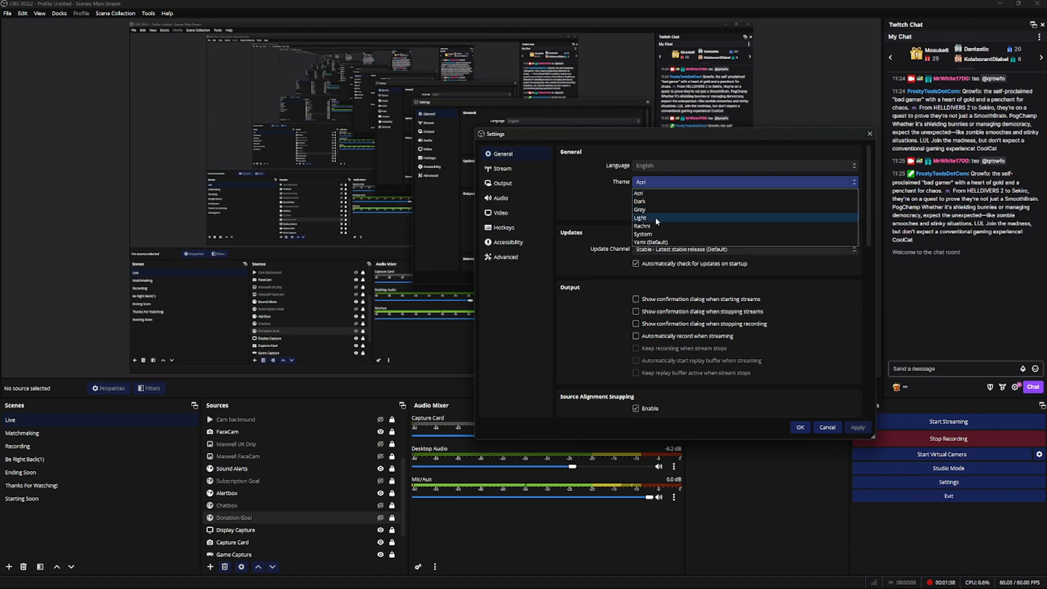
click(605, 205)
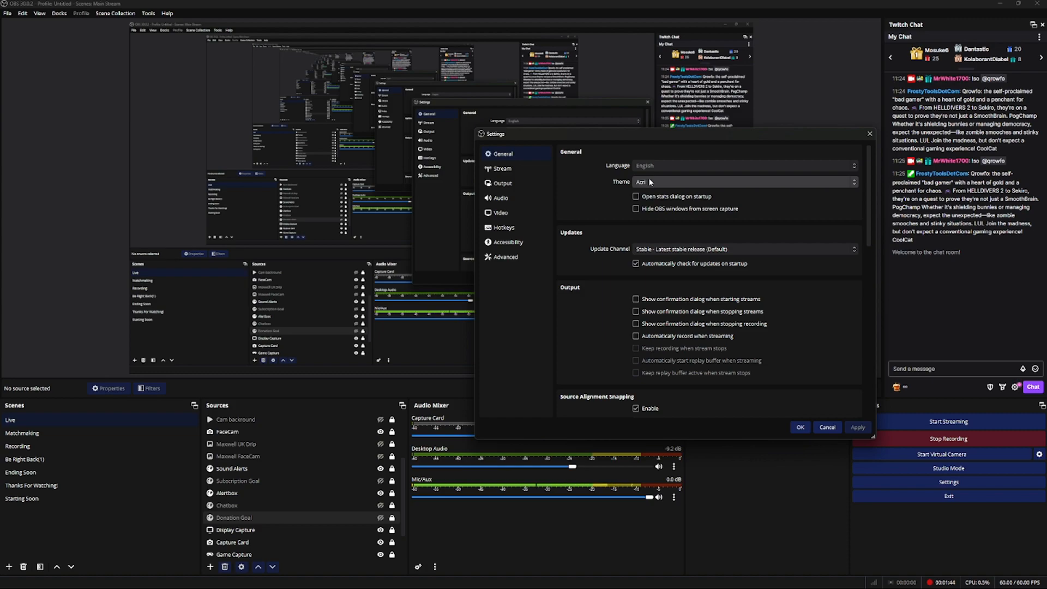
drag(638, 133, 634, 132)
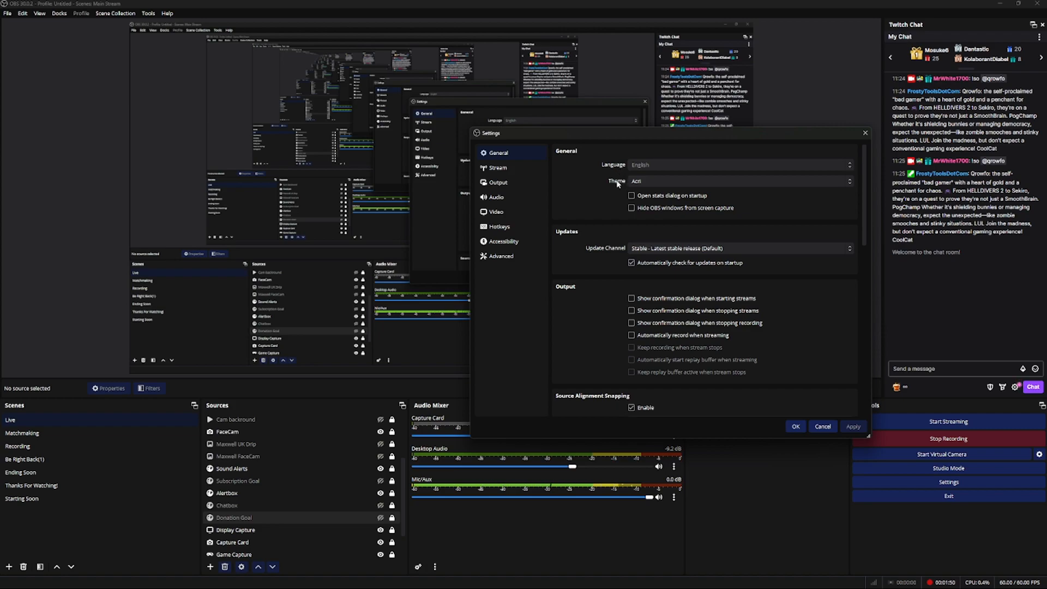
scroll(628, 298, down, 3)
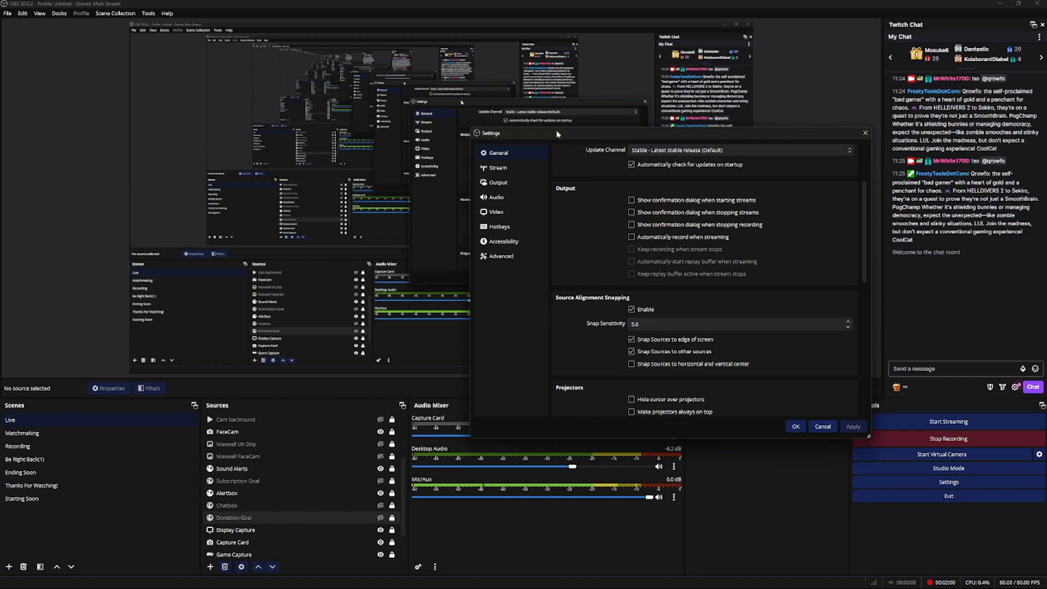
drag(549, 136, 679, 182)
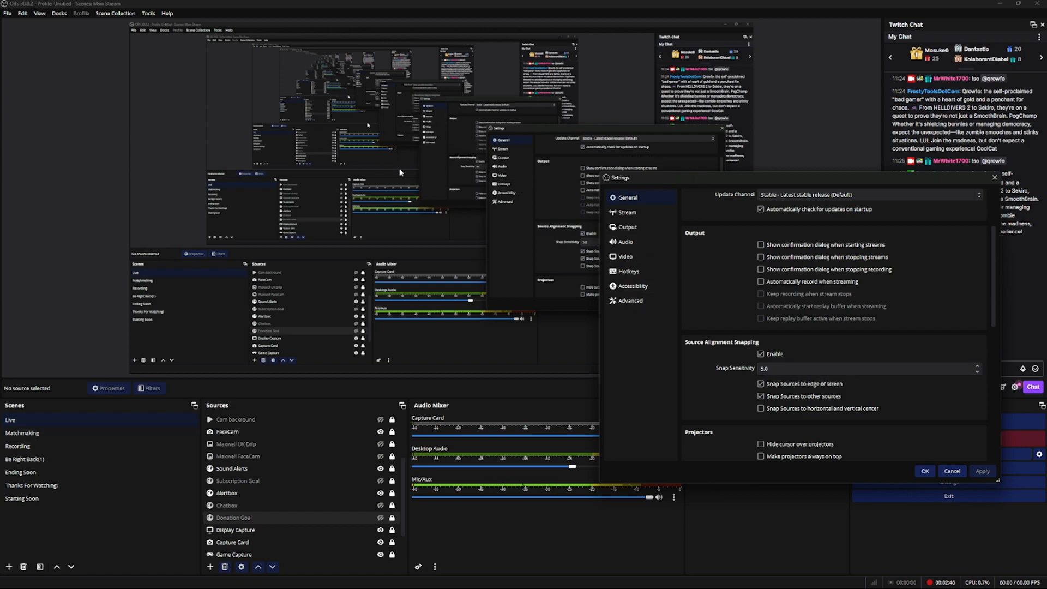
Examine the stream settings, including the list of available streaming services and the stream key field
click(645, 213)
drag(697, 181, 566, 180)
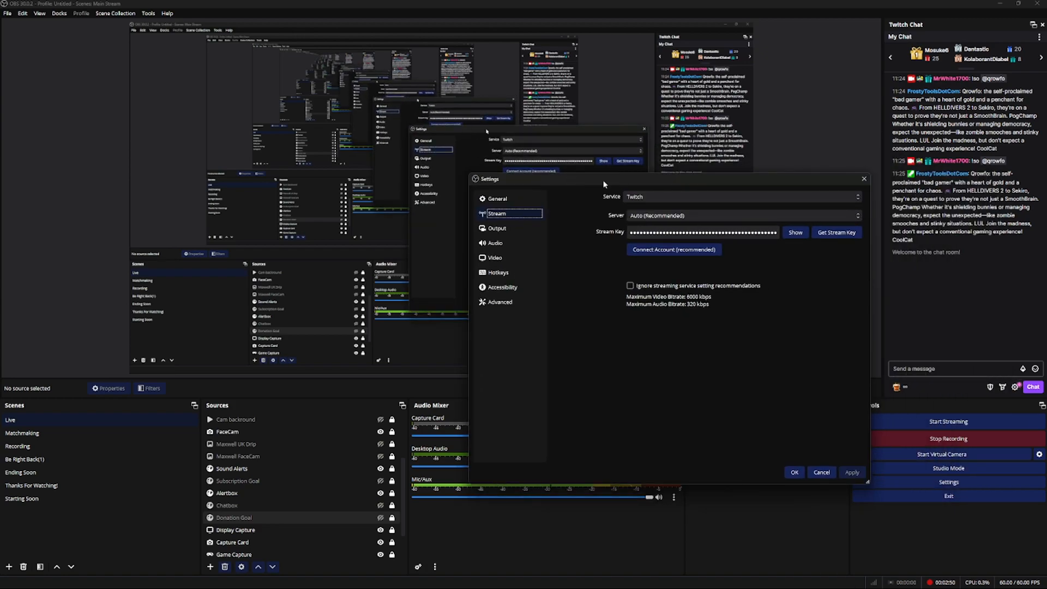
click(658, 198)
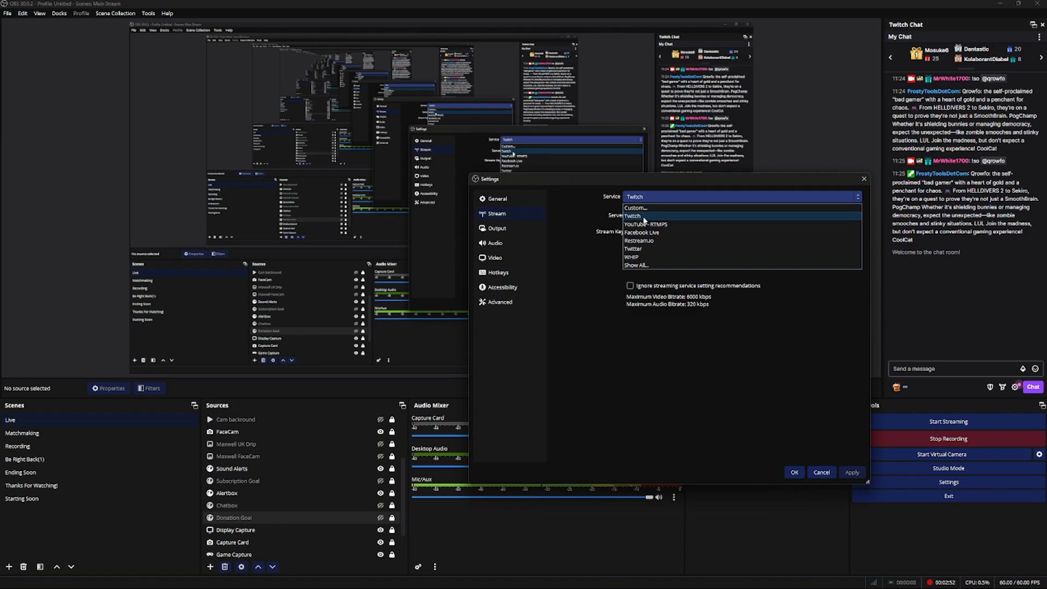
click(575, 209)
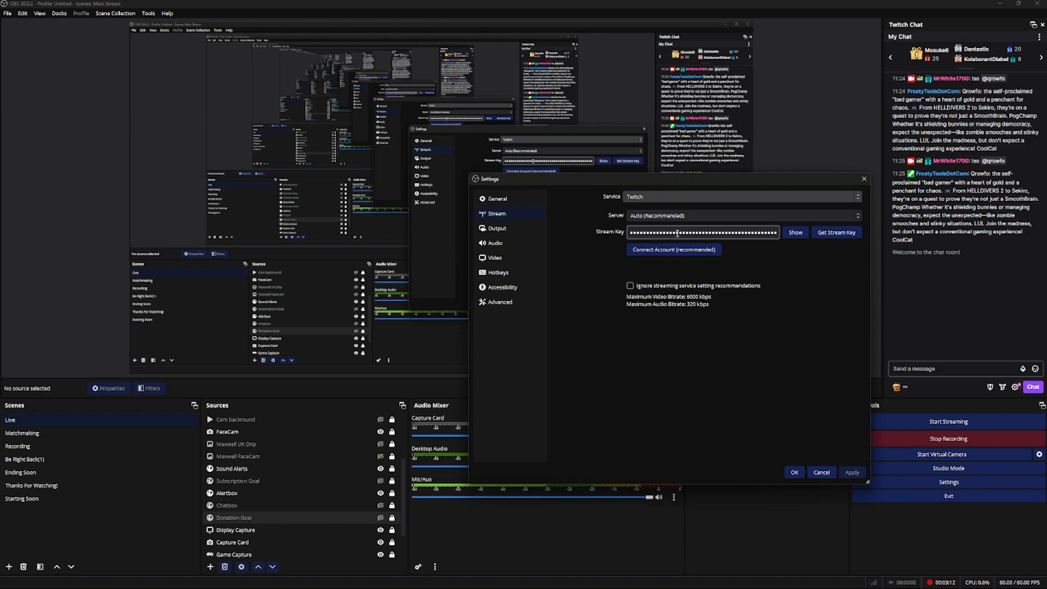
Switch to the browser and locate the primary stream key in the Twitch Creator Dashboard's stream settings
click(488, 580)
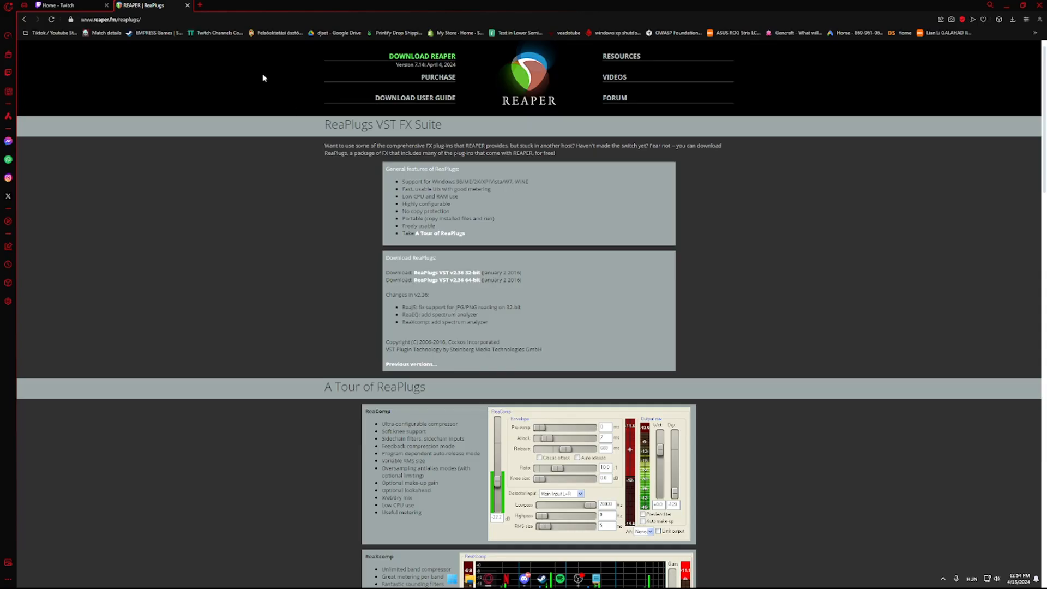
click(60, 4)
click(1035, 51)
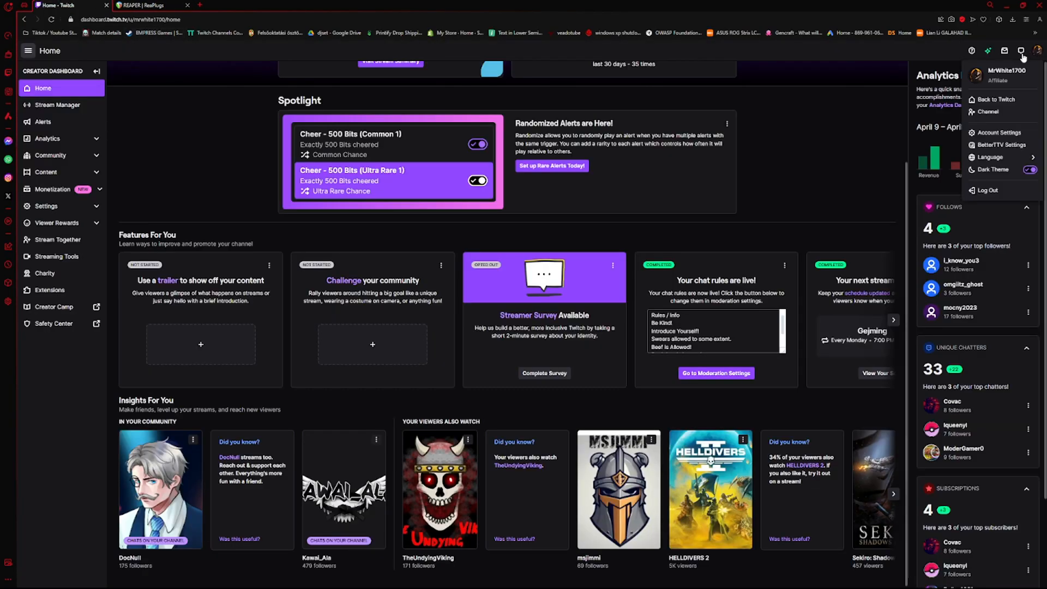
click(989, 111)
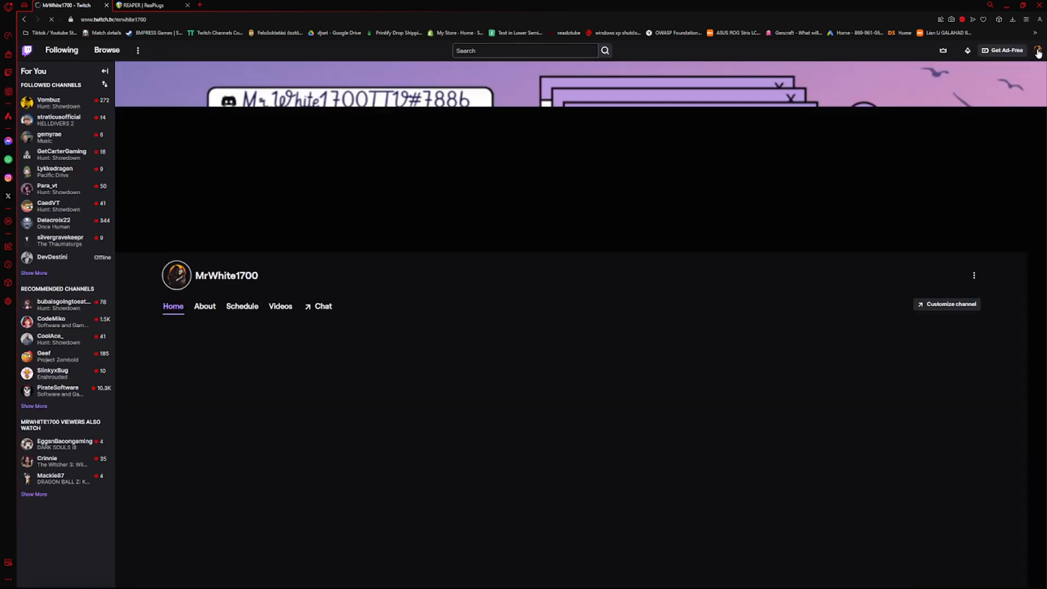
click(1036, 51)
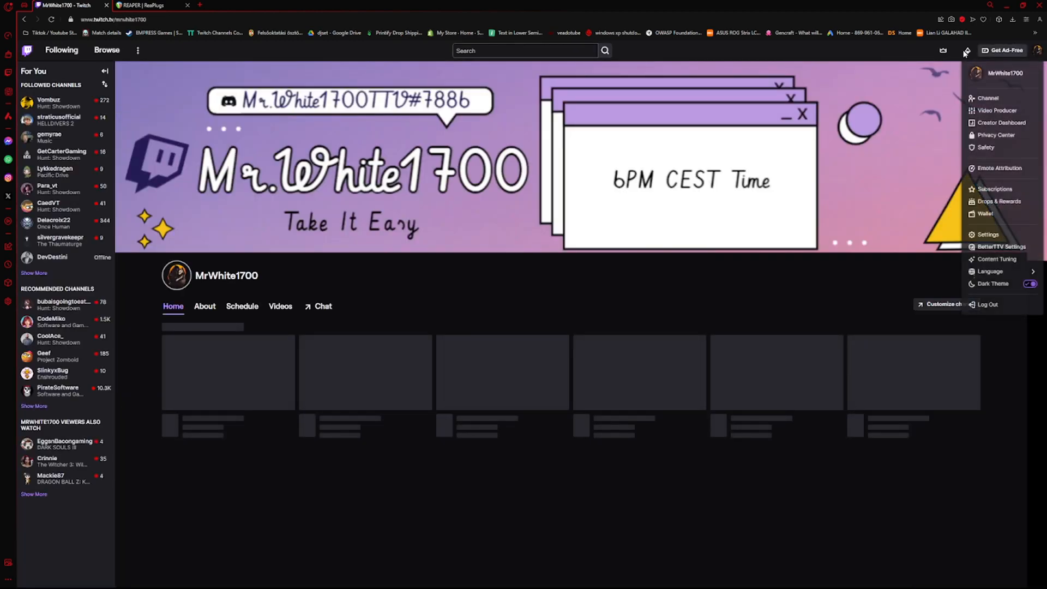
click(992, 123)
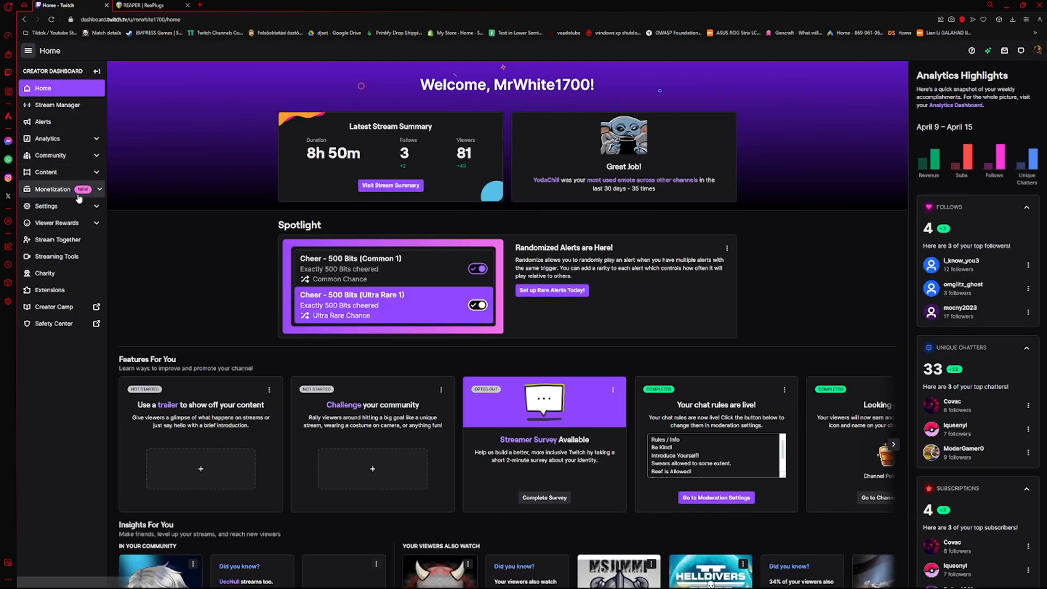
click(69, 207)
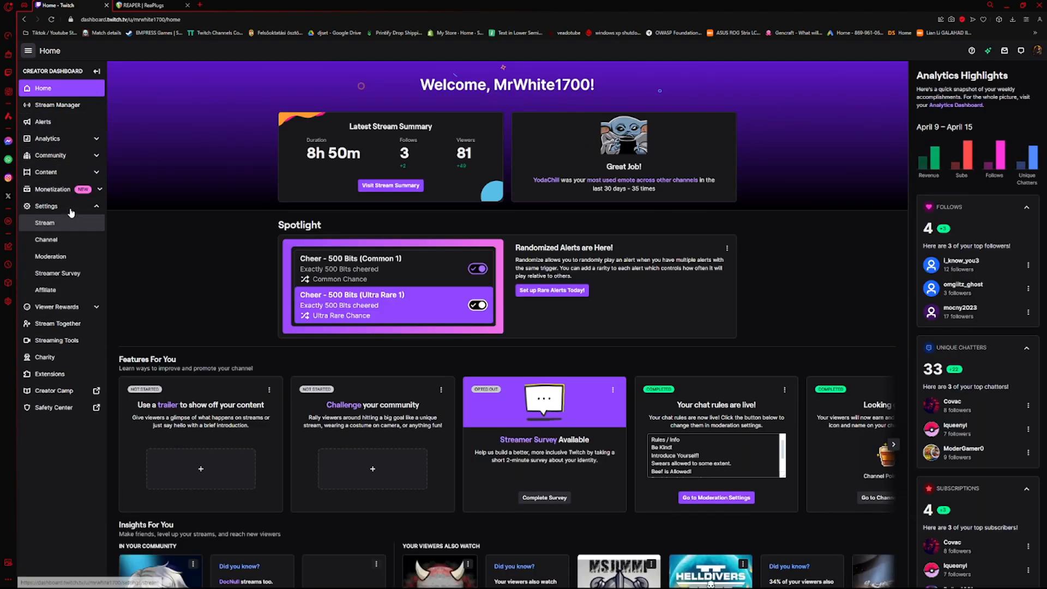
click(64, 228)
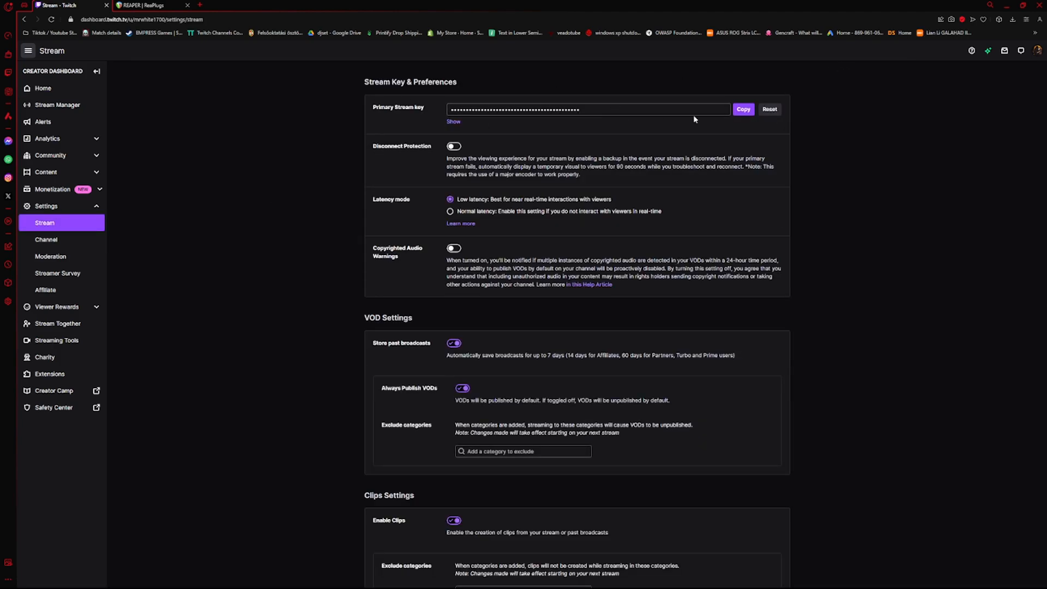
click(1007, 5)
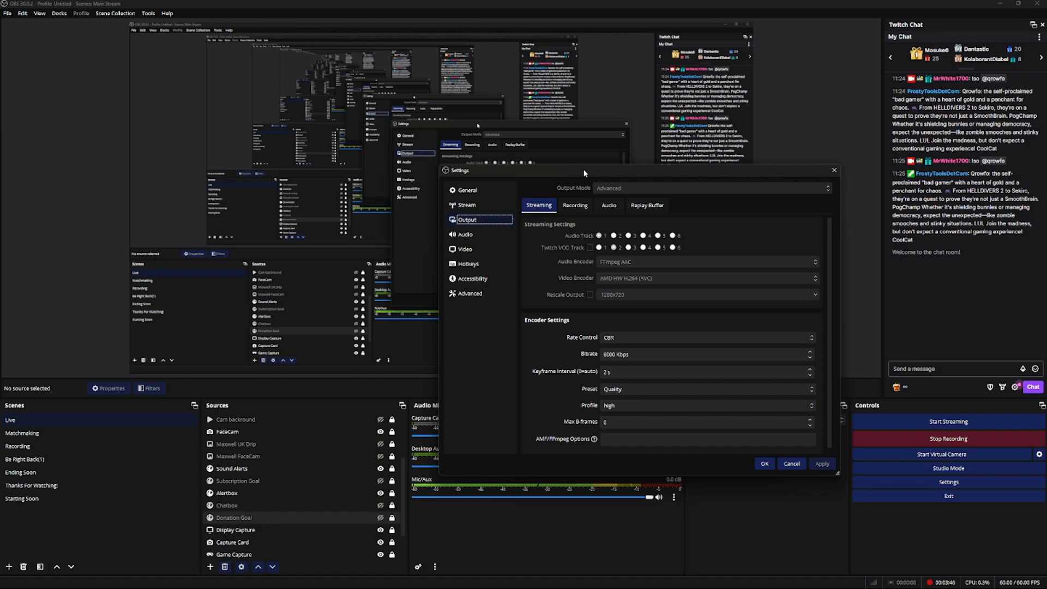
Switch back to OBS and examine the streaming output settings, including audio tracks, video encoder and encoder settings
drag(644, 171, 607, 162)
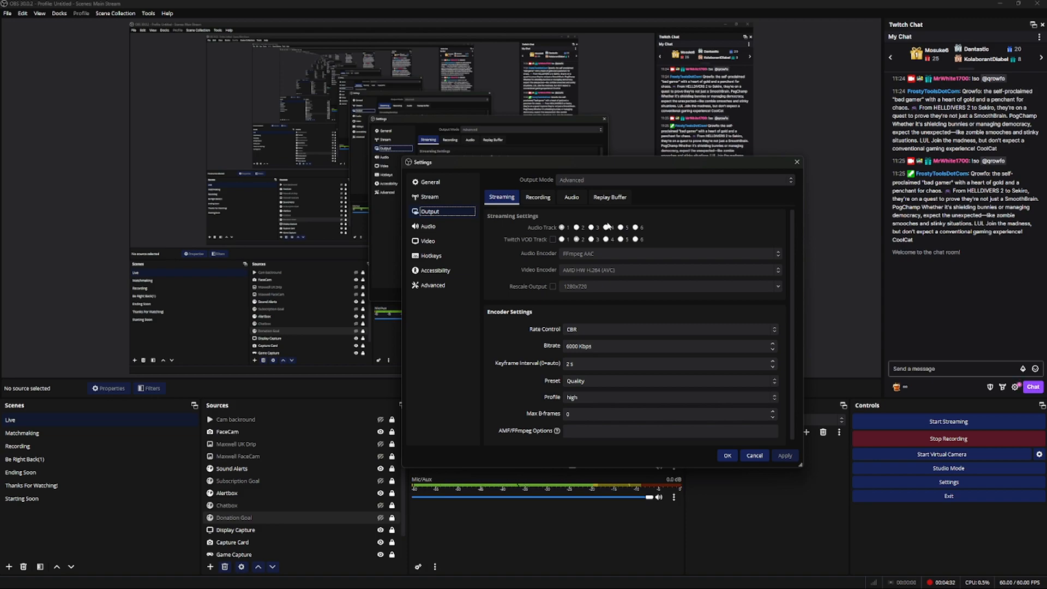
click(615, 276)
drag(600, 162, 588, 159)
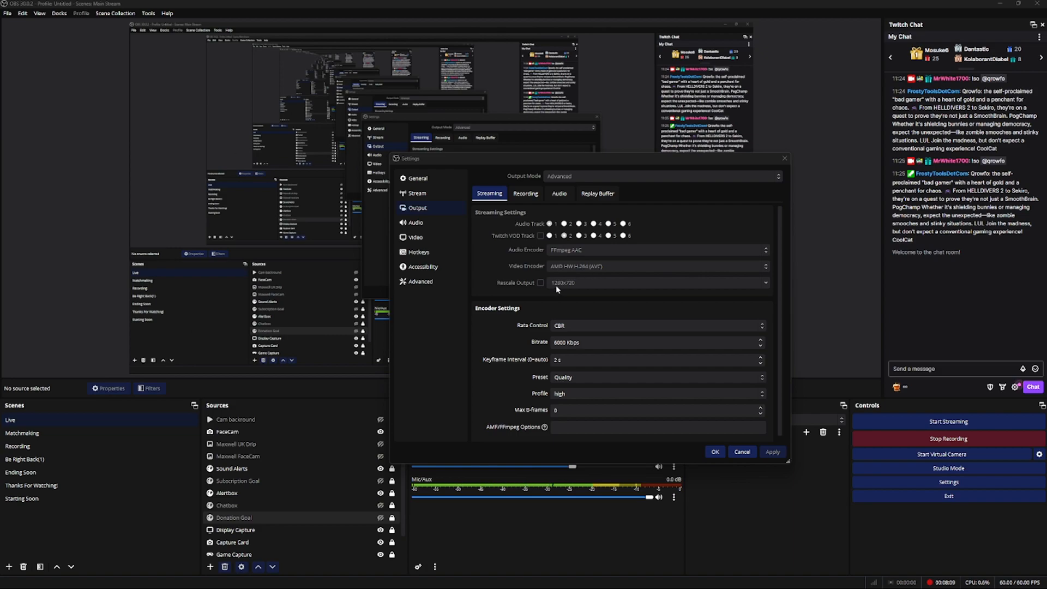
Switch to the browser, search the web for "ookla" in a new tab and open the Speedtest website
click(489, 581)
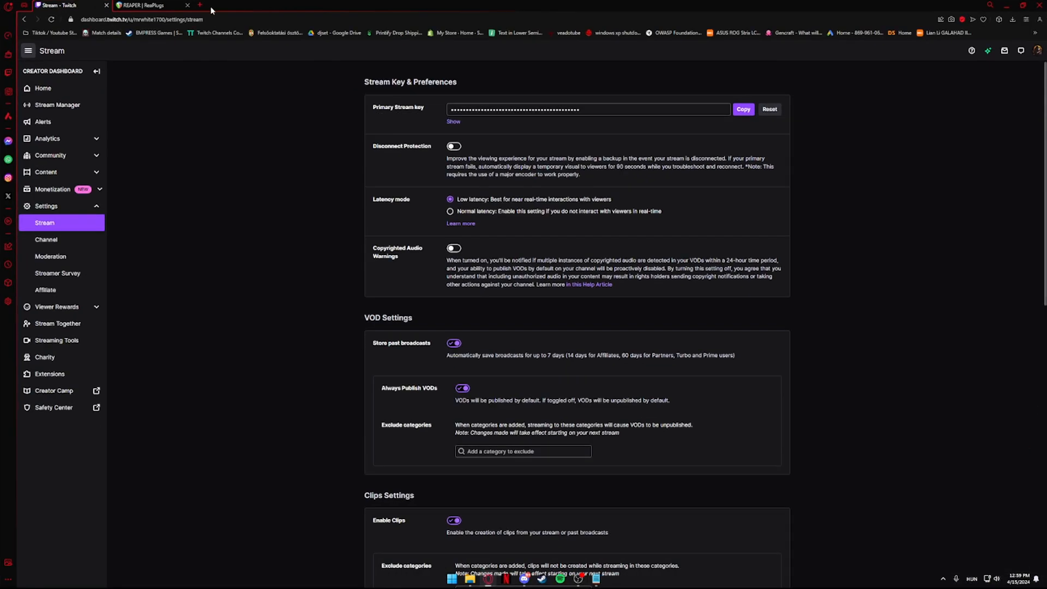
click(202, 7)
text(ookla)
key(Return)
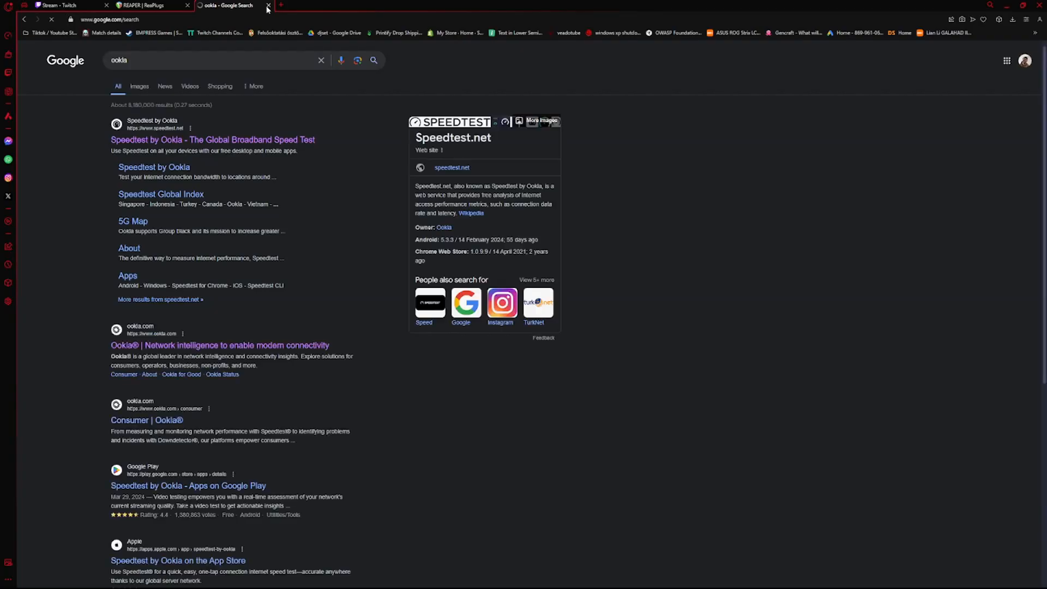
click(161, 141)
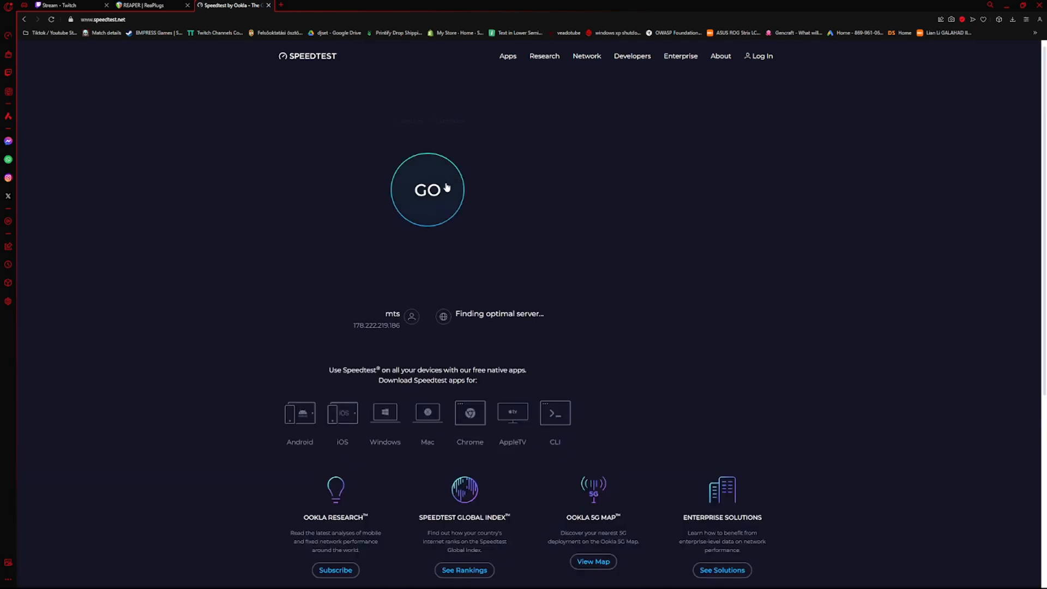
Run the internet speed test, dismissing the location request, and close the test page to return to OBS
click(443, 192)
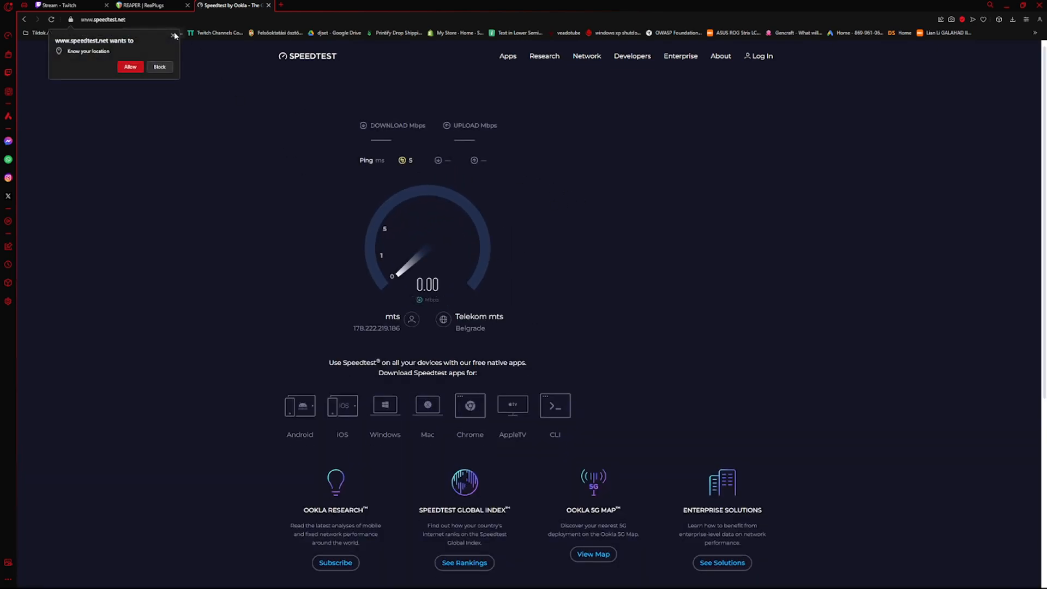
click(174, 36)
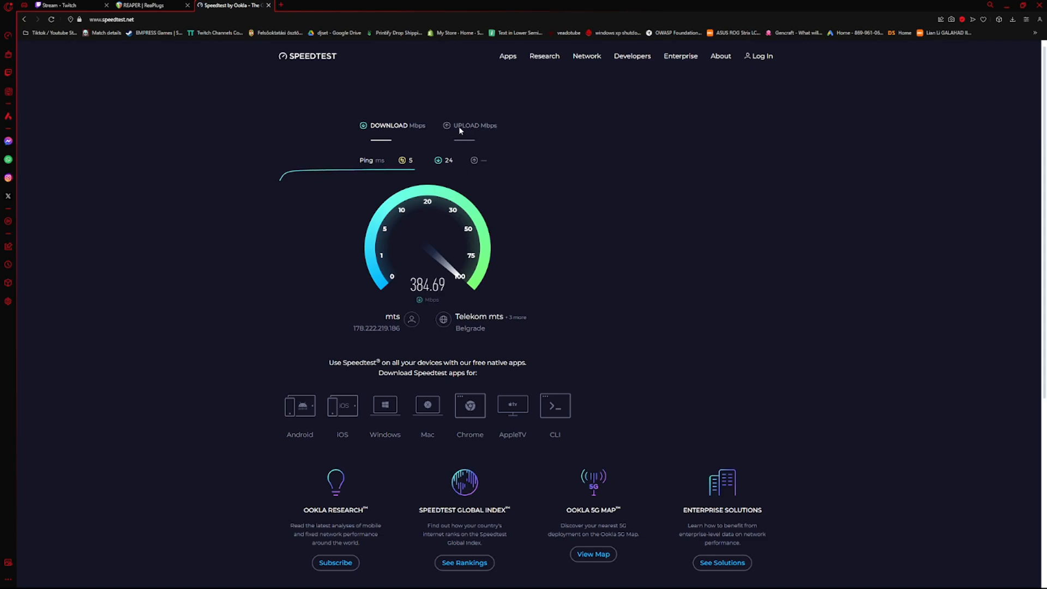
click(578, 580)
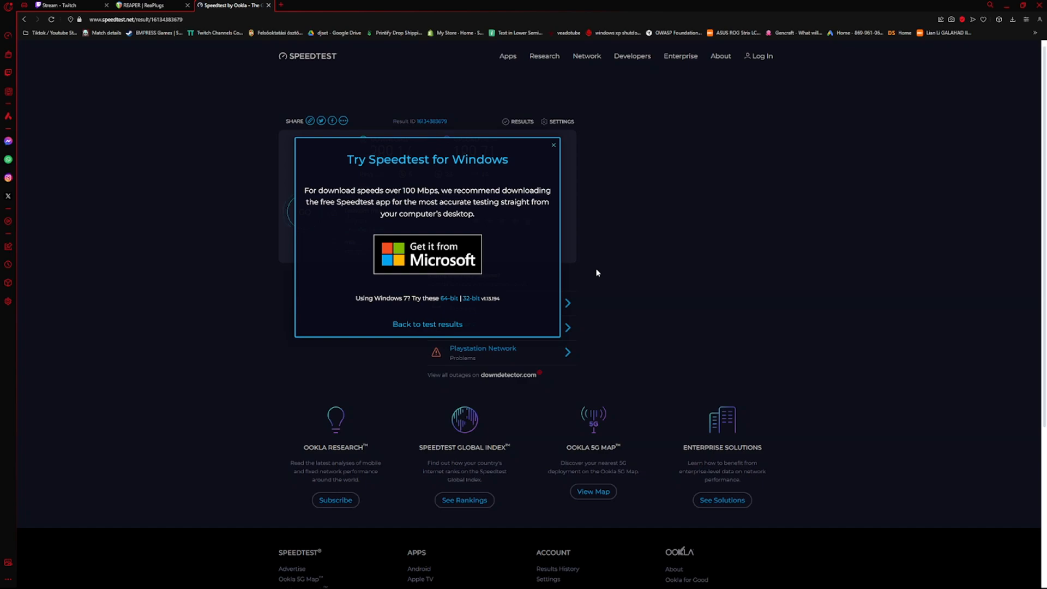
click(269, 5)
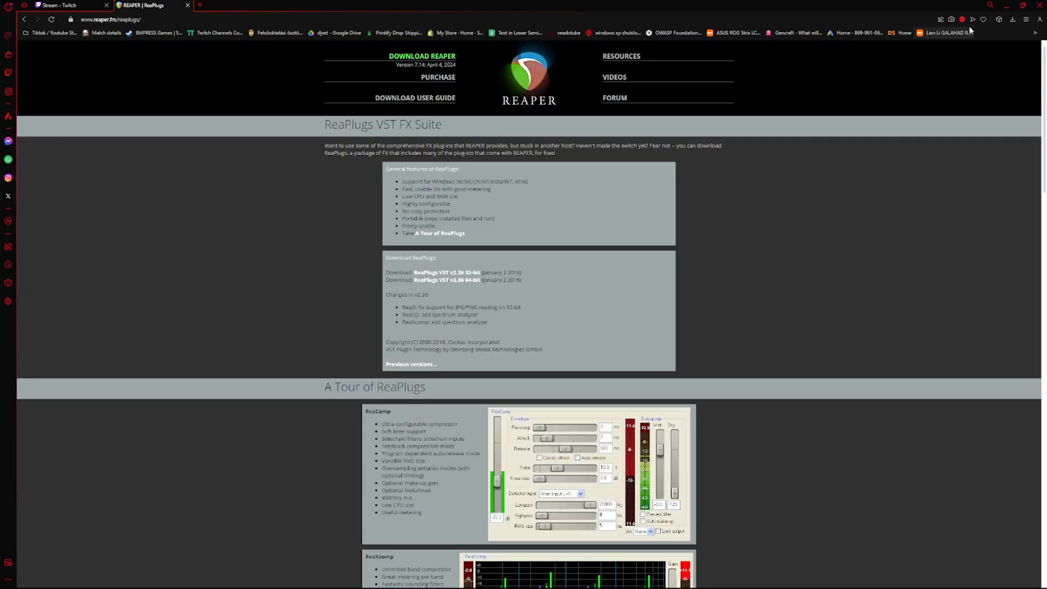
click(1005, 8)
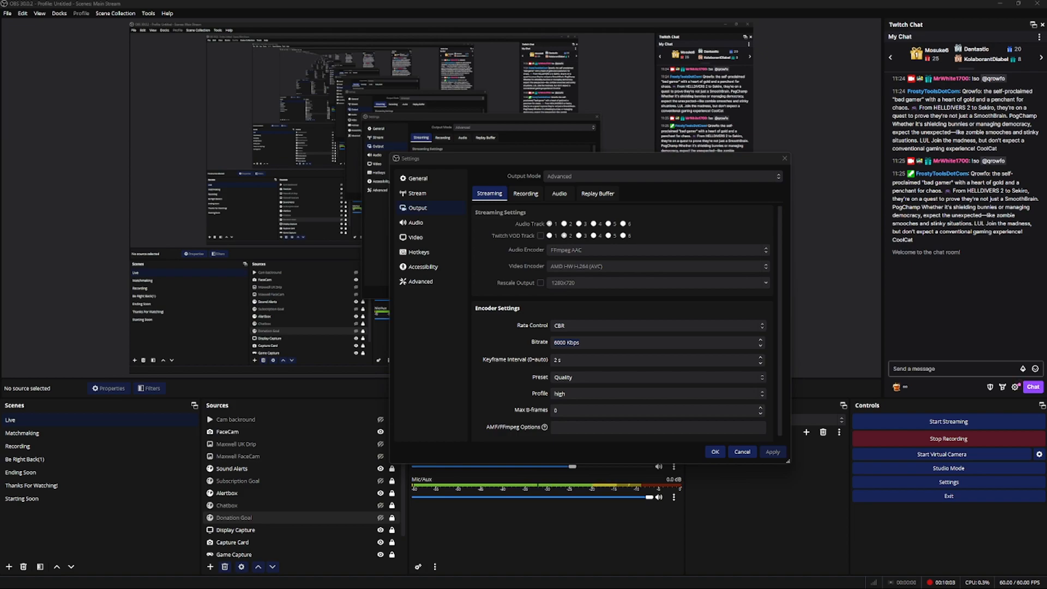
Examine the remaining streaming encoder options, the recording output settings and the audio track bitrates
scroll(515, 283, down, 1)
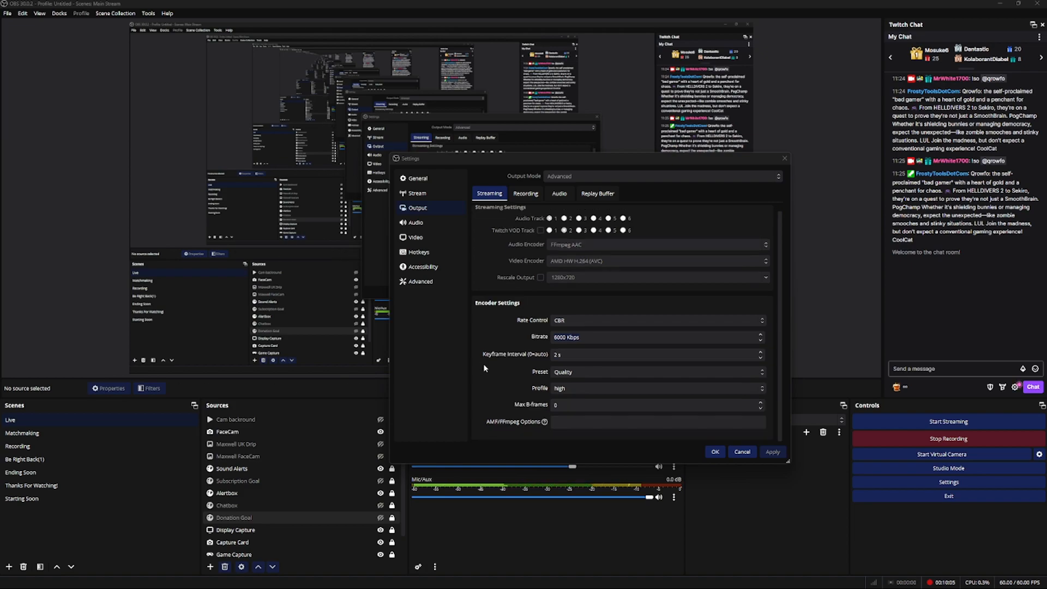
click(534, 196)
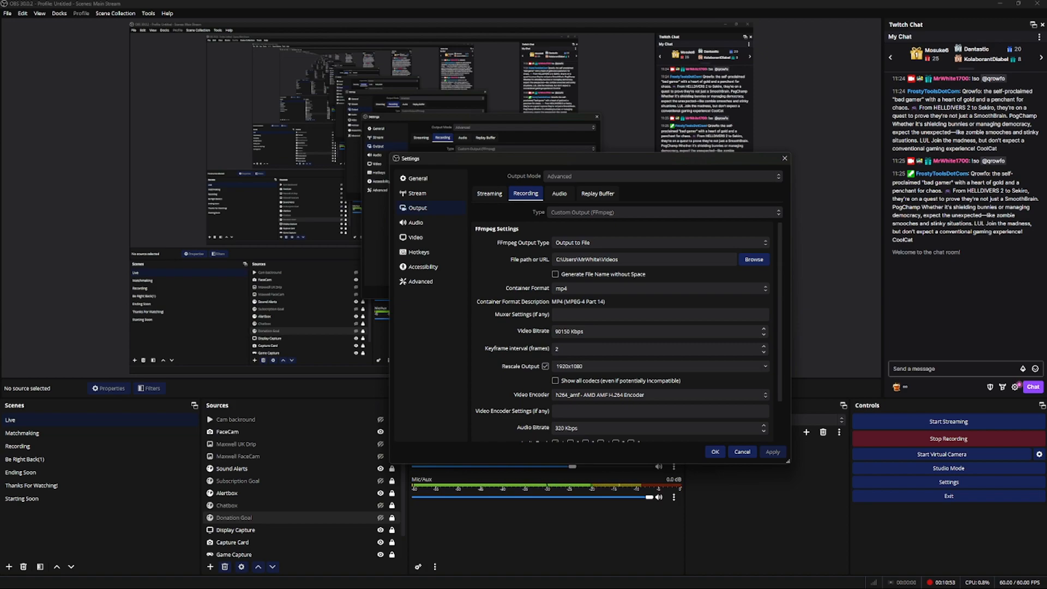
scroll(611, 380, down, 1)
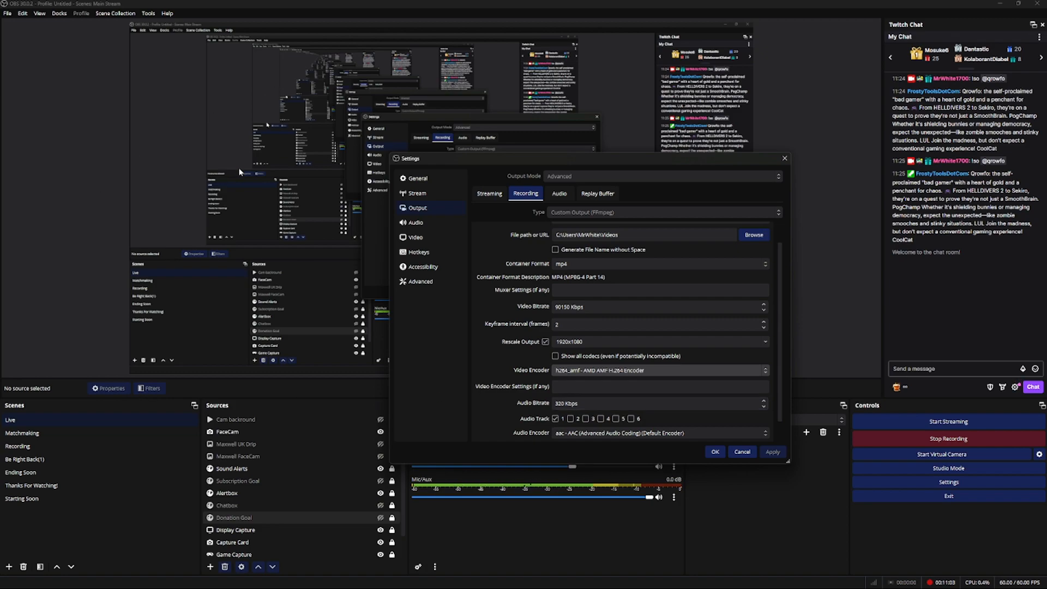
click(560, 194)
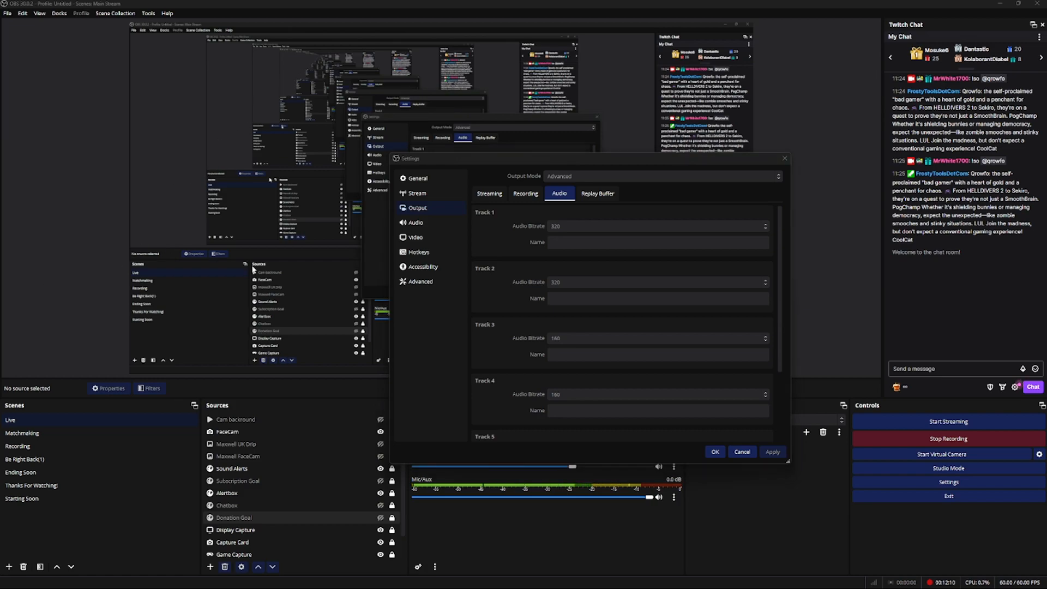
Examine the global audio devices, the video resolution and FPS settings, and the list of hotkeys
click(417, 223)
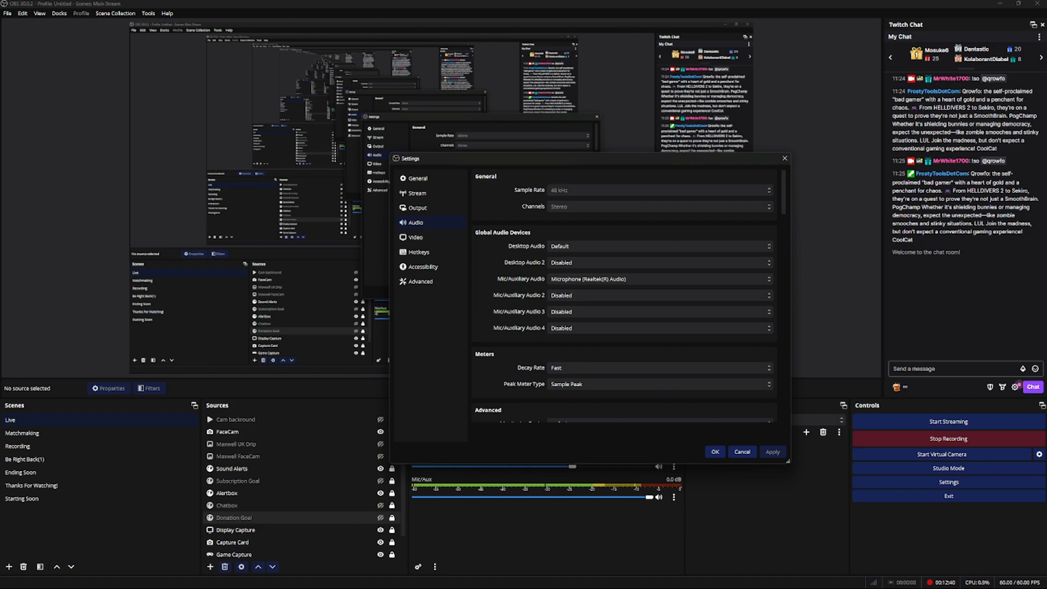
click(415, 238)
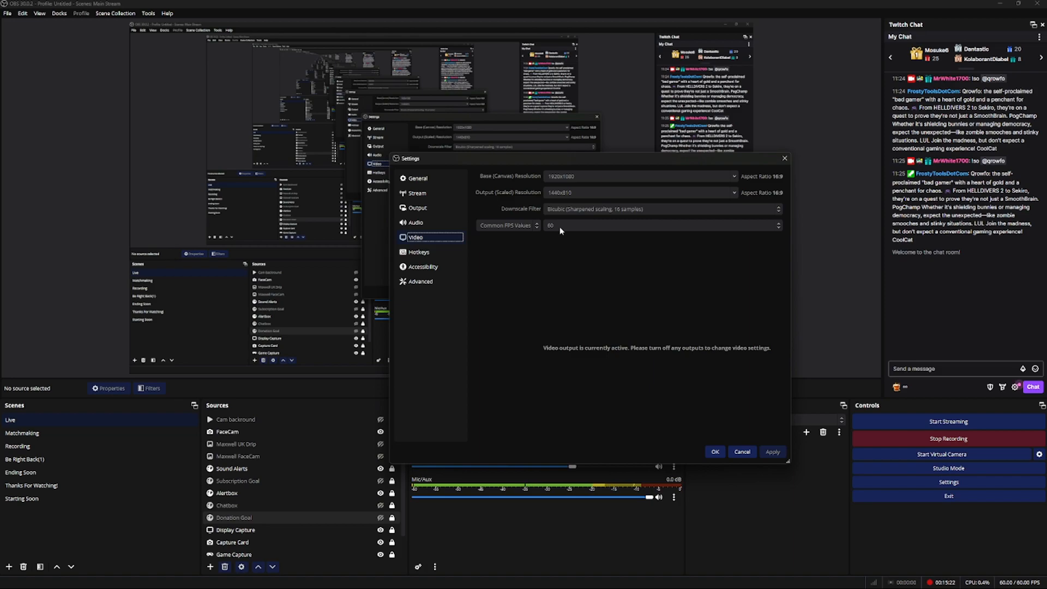
click(438, 254)
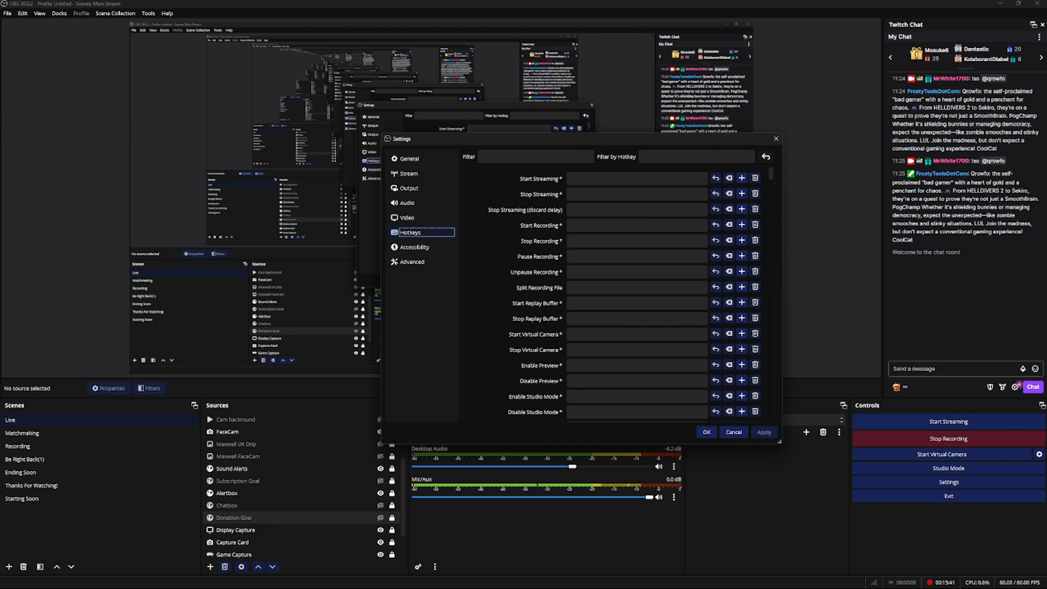
scroll(702, 226, down, 3)
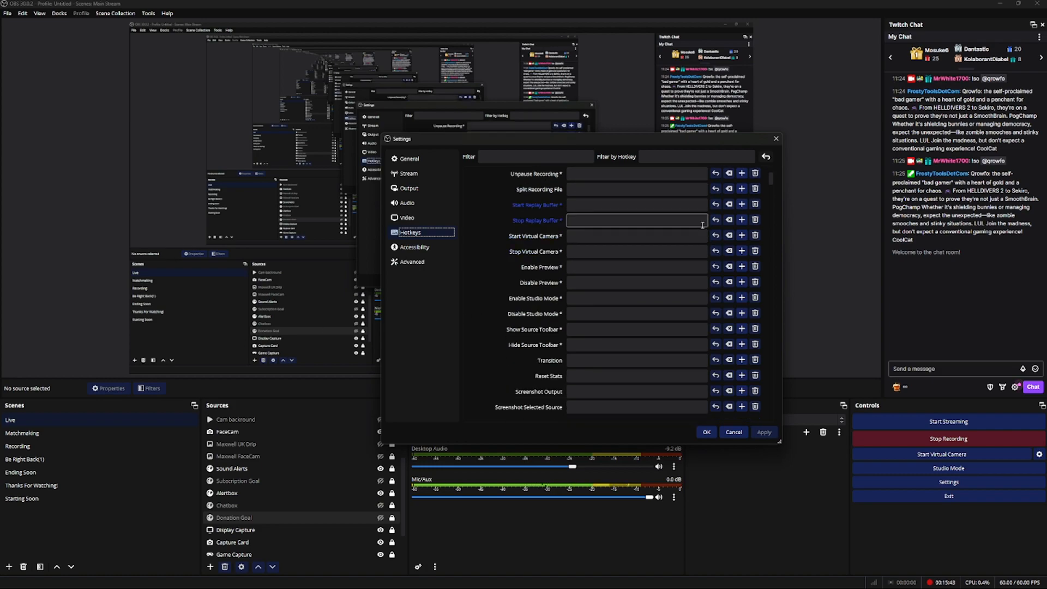
Examine the hotkeys for showing and hiding individual sources such as FaceCam
drag(772, 180, 773, 227)
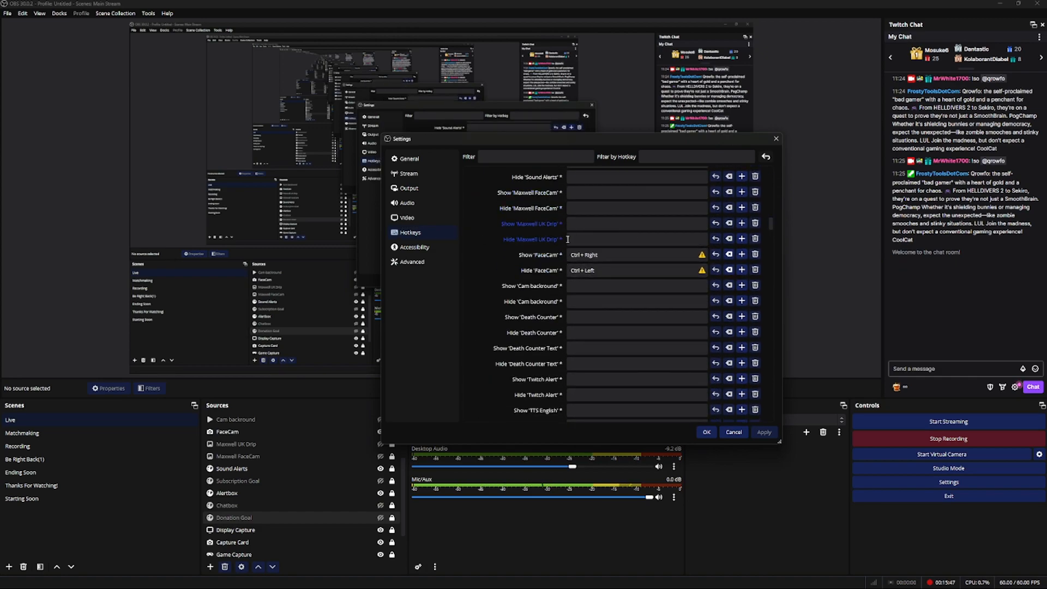
click(577, 285)
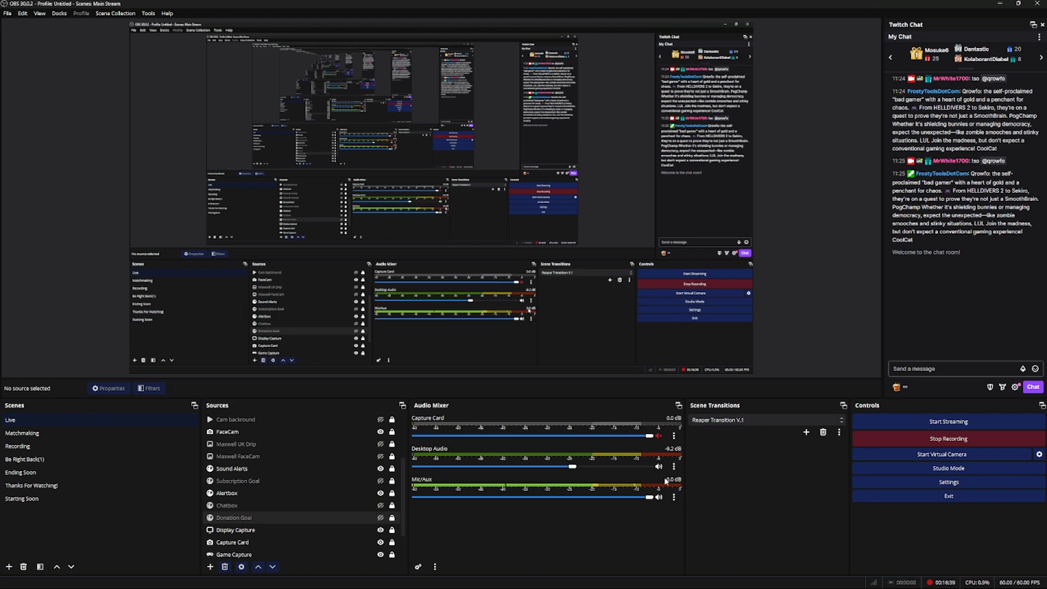
Open the filters of the Mic/Aux audio input and look through each filter from Gain to Compressor
click(675, 498)
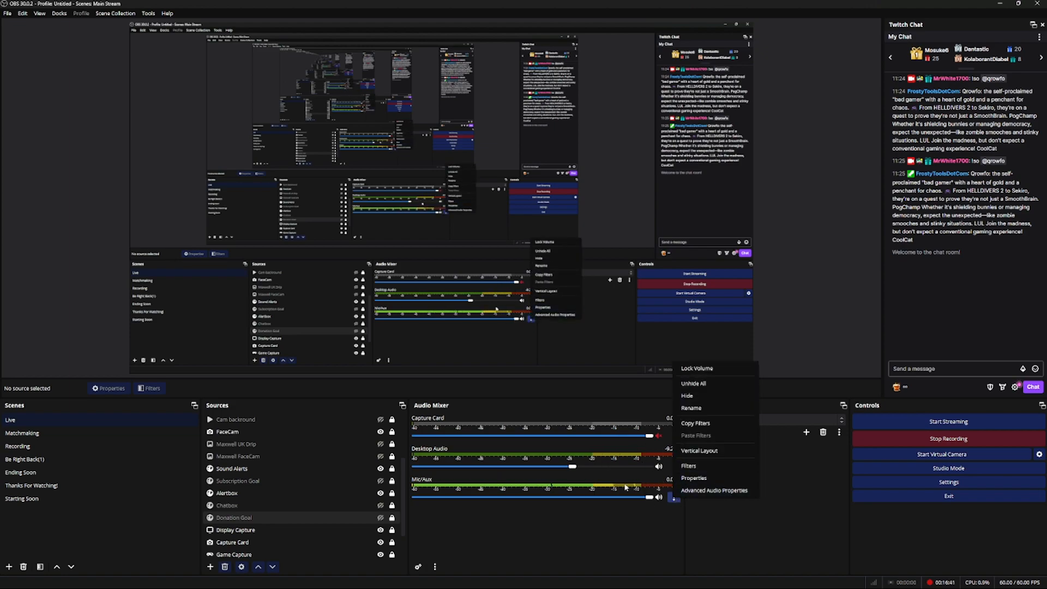
click(689, 466)
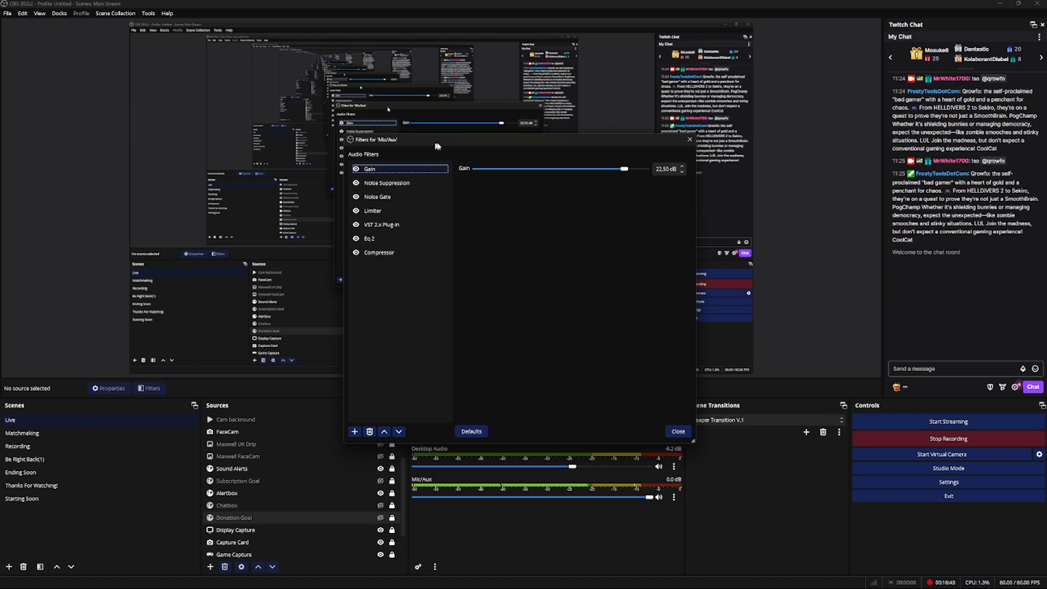
drag(403, 139, 557, 131)
click(552, 187)
click(550, 201)
click(550, 217)
click(546, 231)
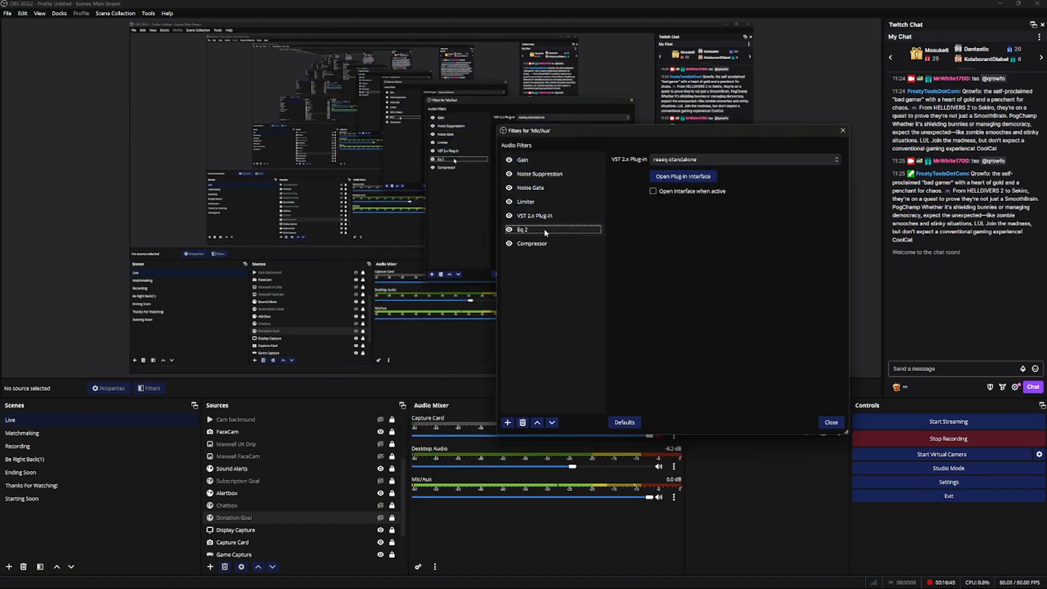
click(544, 243)
click(537, 161)
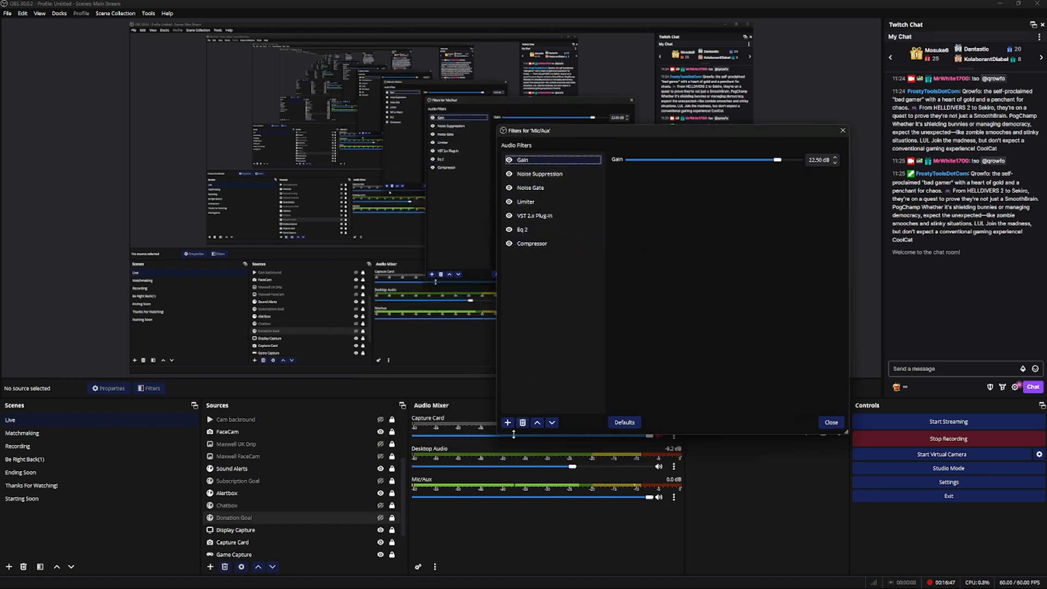
Review the audio filter types that can be added, and examine the Noise Suppression, Noise Gate and Limiter settings
click(508, 422)
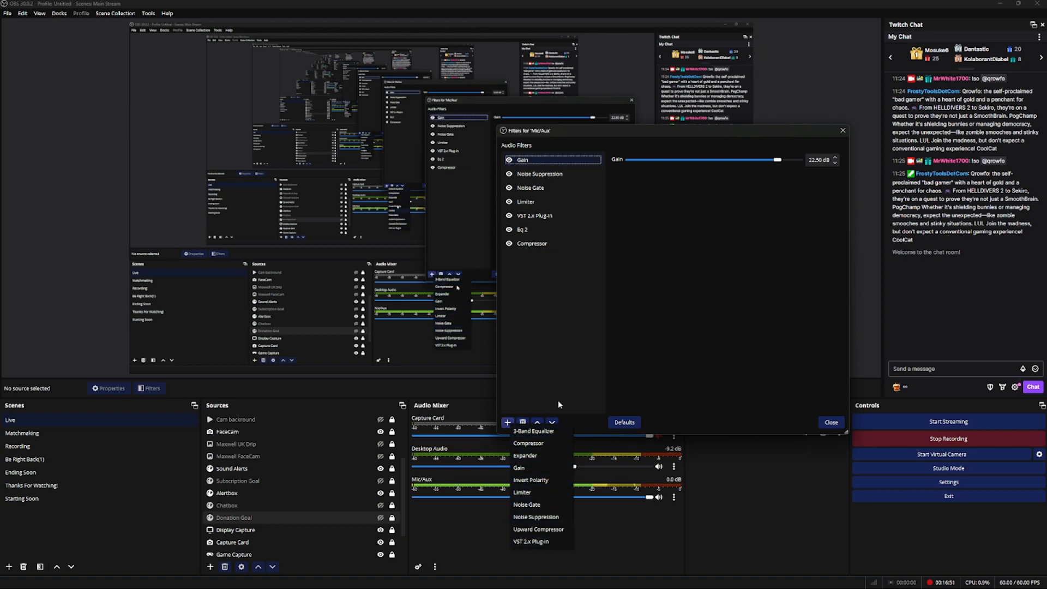
click(562, 300)
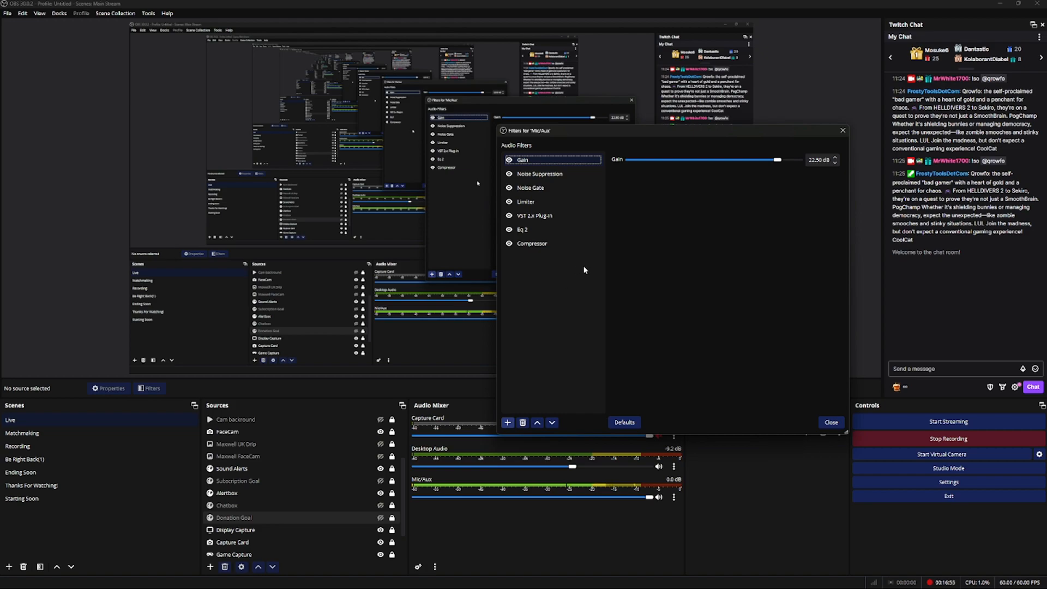
click(548, 175)
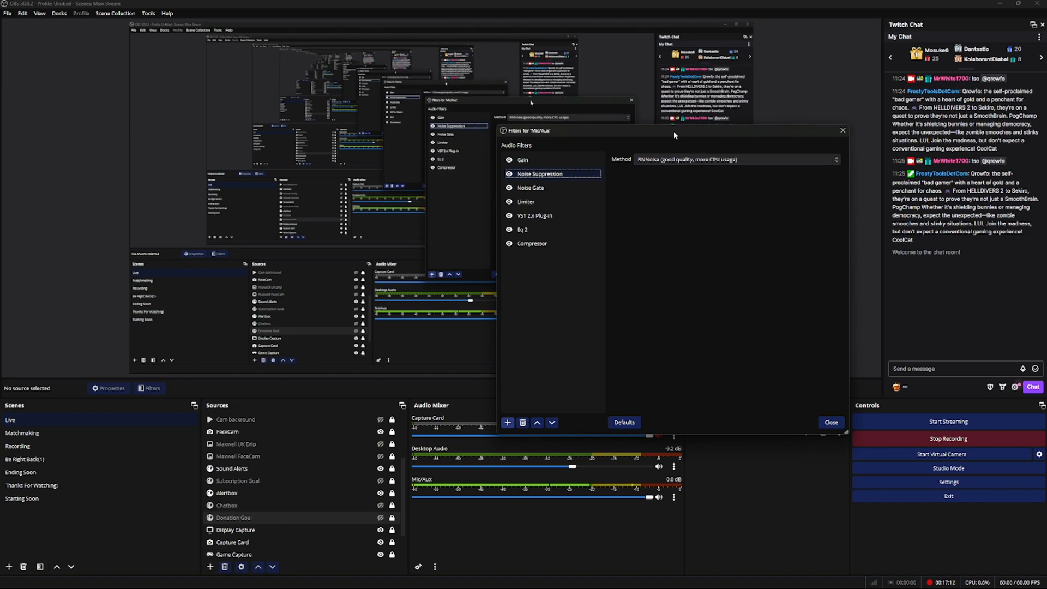
click(547, 191)
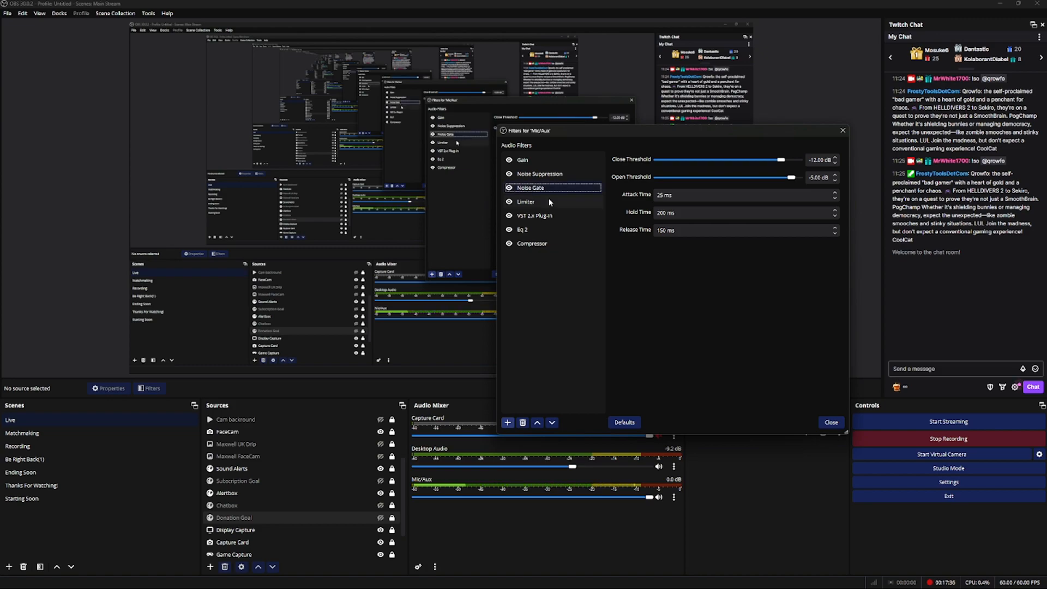
click(550, 202)
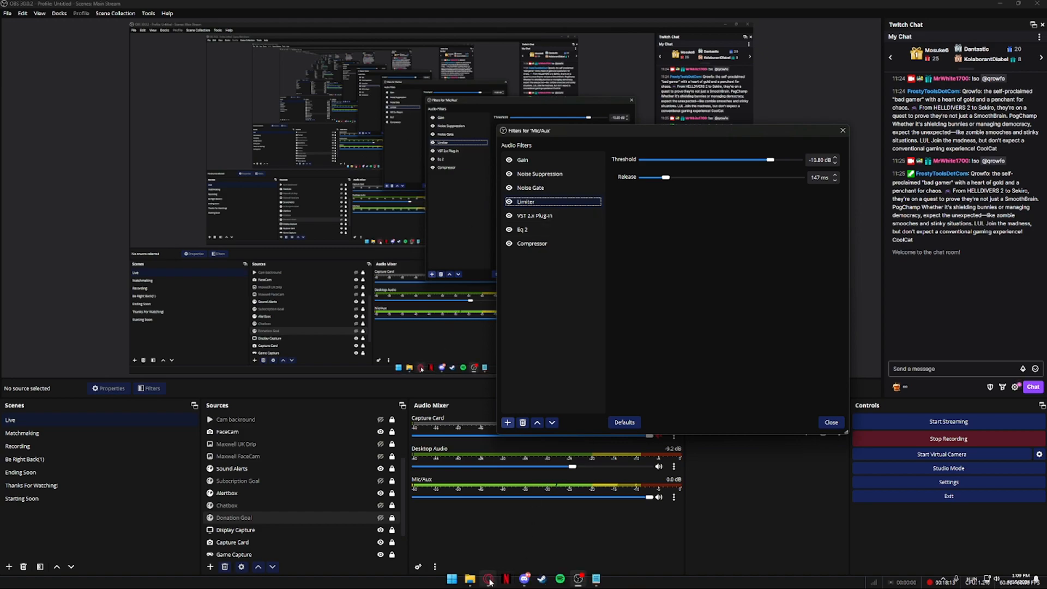
Switch to the browser's ReaPlugs VST page and open the Program Files > obs-studio > obs-plugins folder on drive C in File Explorer
click(488, 579)
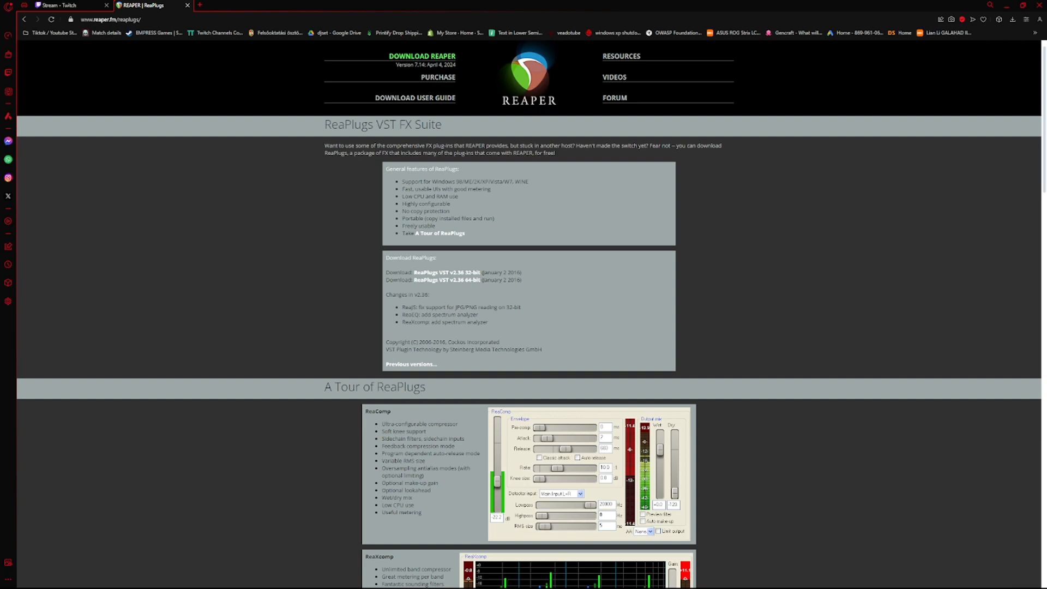
drag(0, 168, 645, 168)
click(437, 185)
double_click(406, 325)
scroll(422, 323, down, 5)
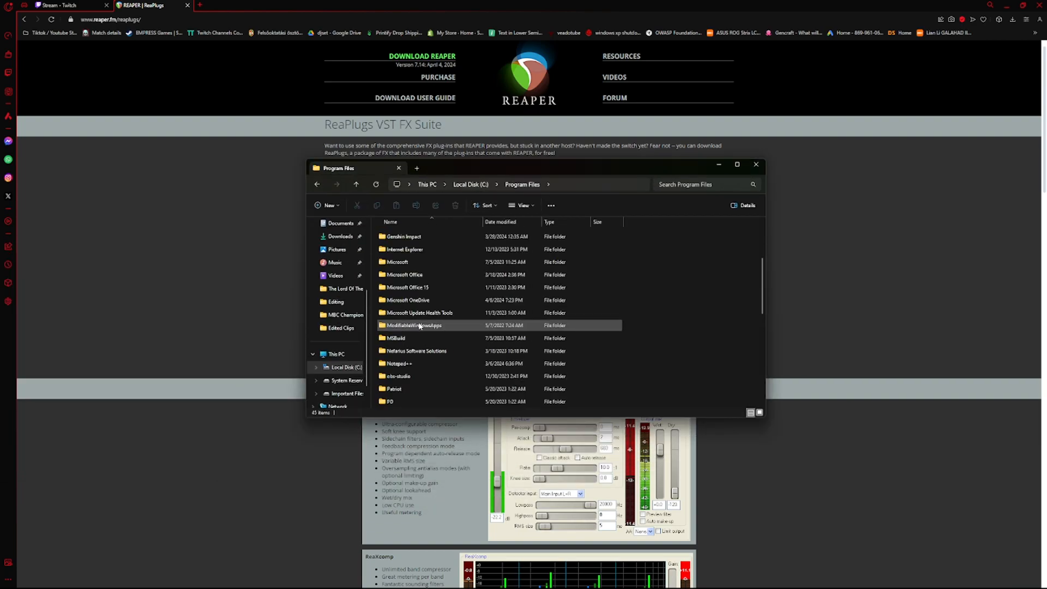
double_click(399, 301)
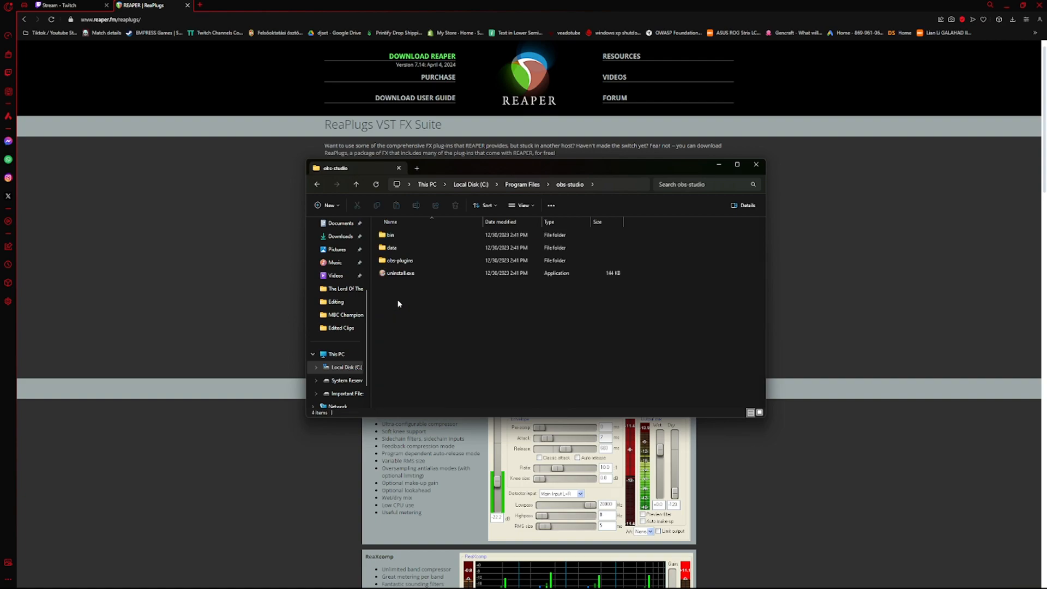
double_click(399, 261)
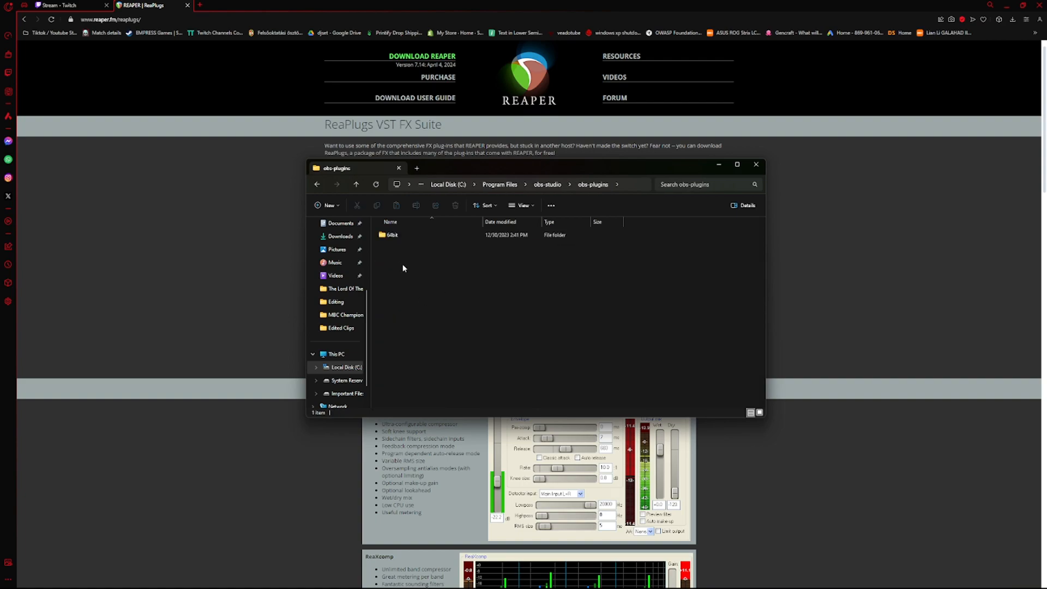
Open the 64bit plug-in folder and move its window clear of the ReaPlugs download links
drag(436, 169, 514, 180)
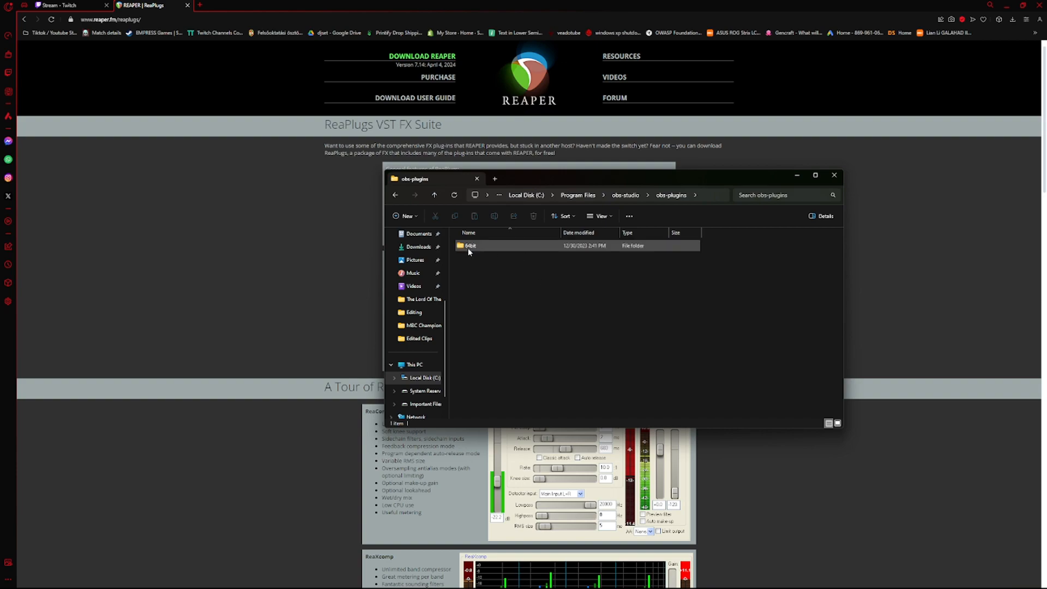
drag(535, 180, 602, 336)
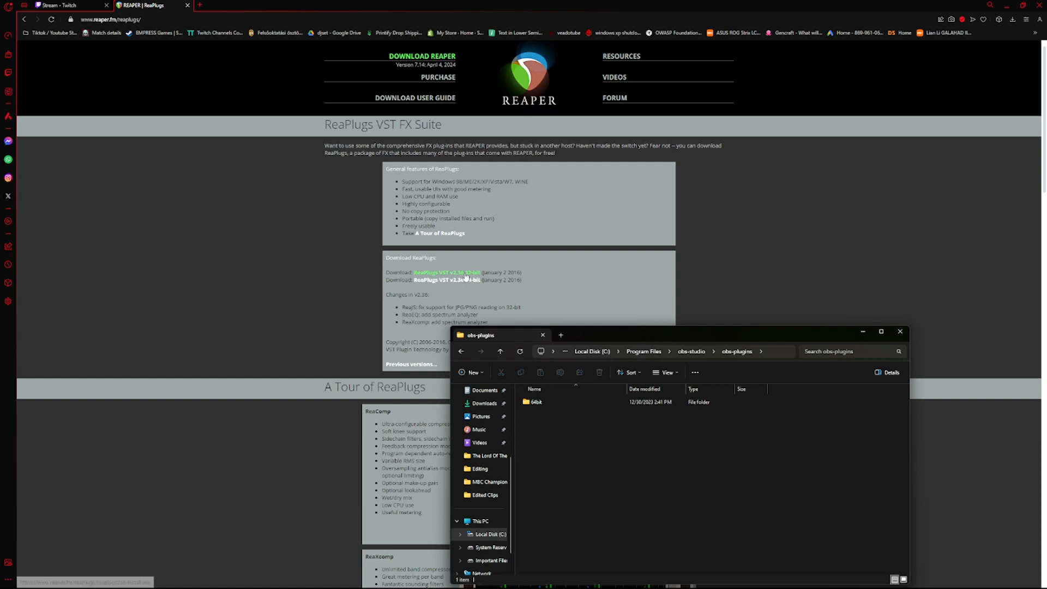
drag(613, 337, 607, 263)
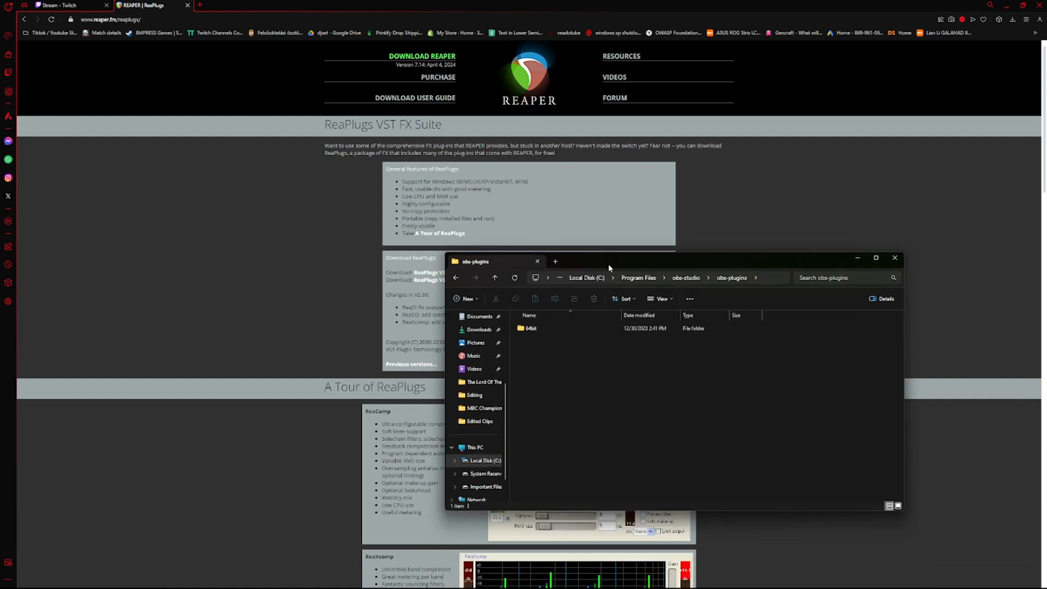
double_click(532, 327)
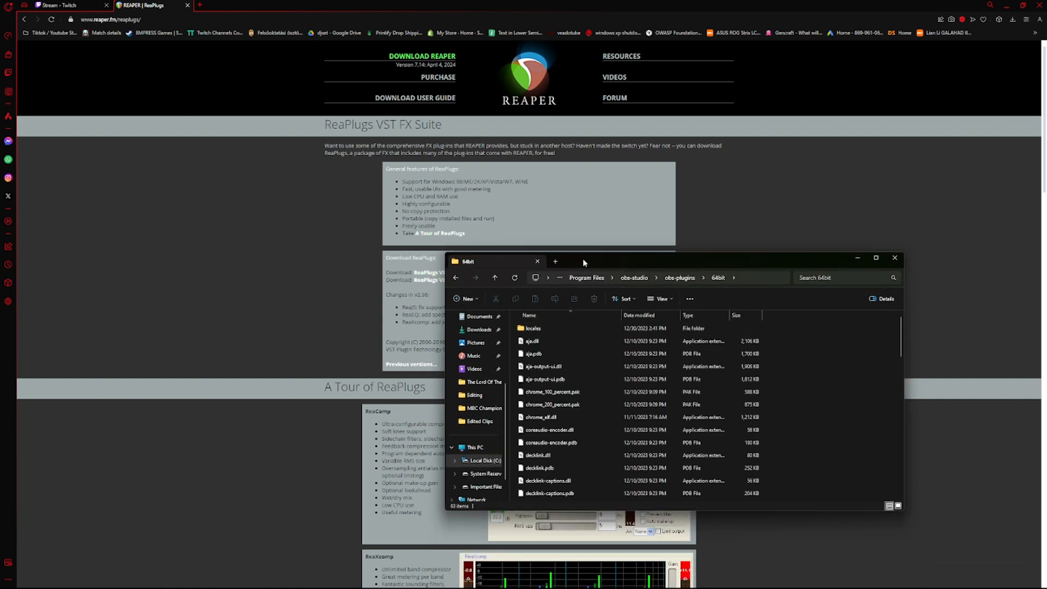
drag(583, 263, 577, 194)
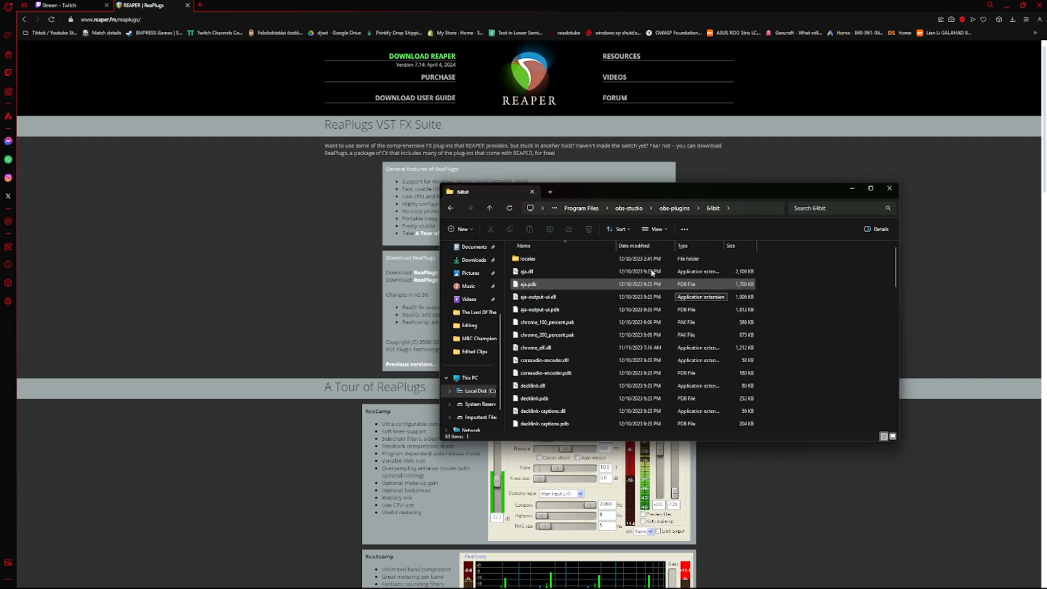
drag(653, 184, 800, 205)
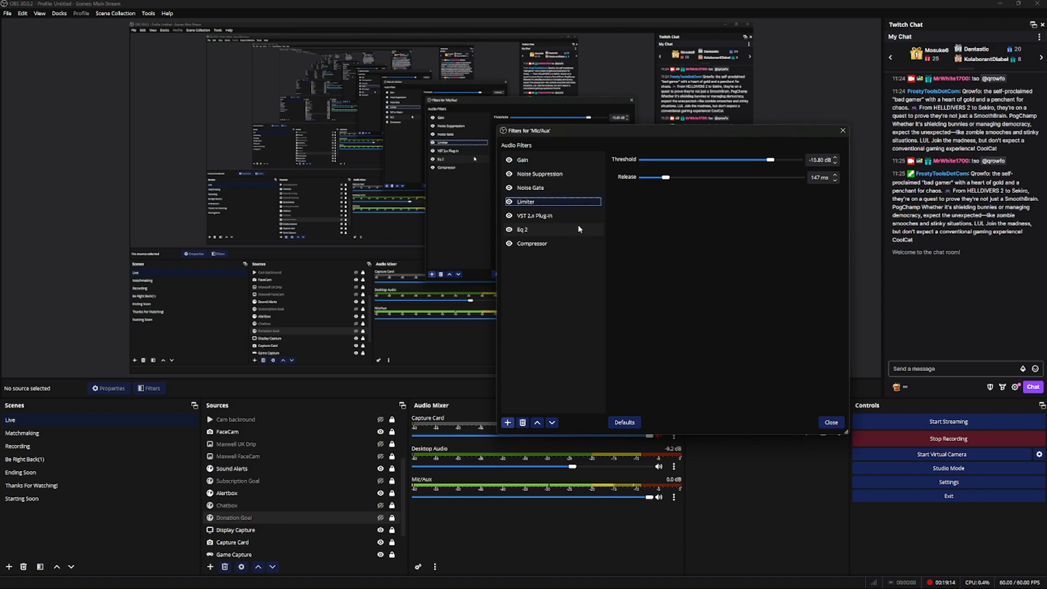
Return to OBS and open the ReaEQ interfaces of the VST 2.x Plug-in and Eq 2 filters
click(547, 213)
click(682, 176)
drag(553, 212, 466, 215)
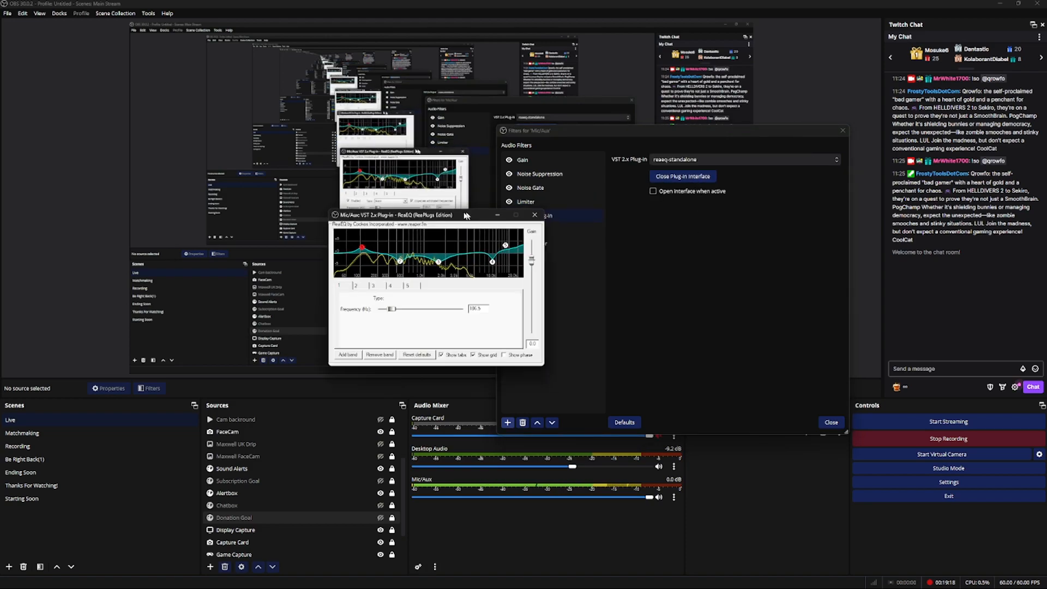
click(560, 230)
click(705, 180)
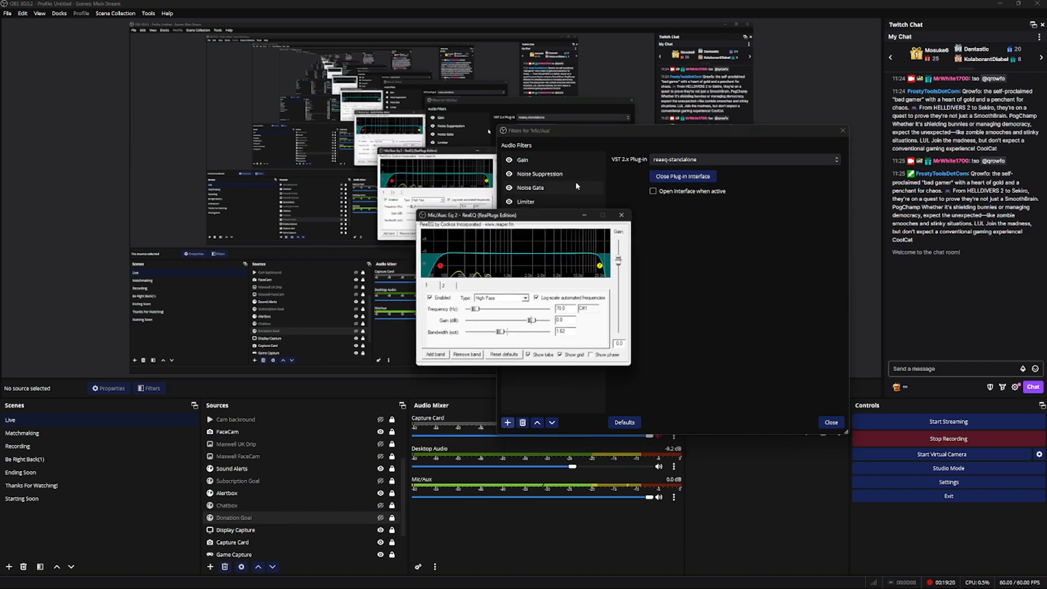
drag(468, 275, 219, 124)
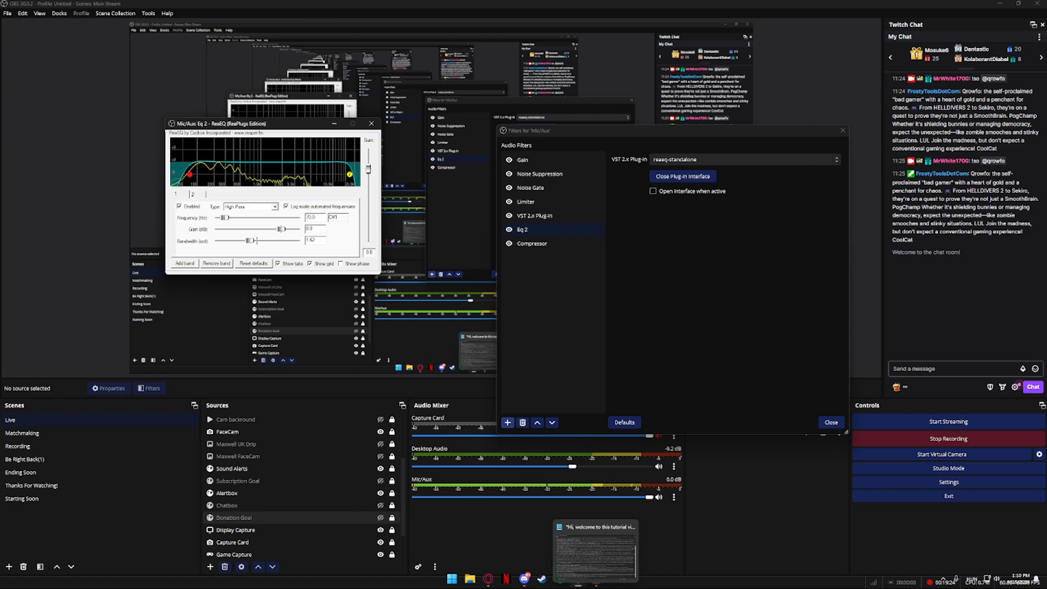
Bring up the tutorial notes, and arrange the two ReaEQ windows side by side to compare their equalizer curves
click(593, 557)
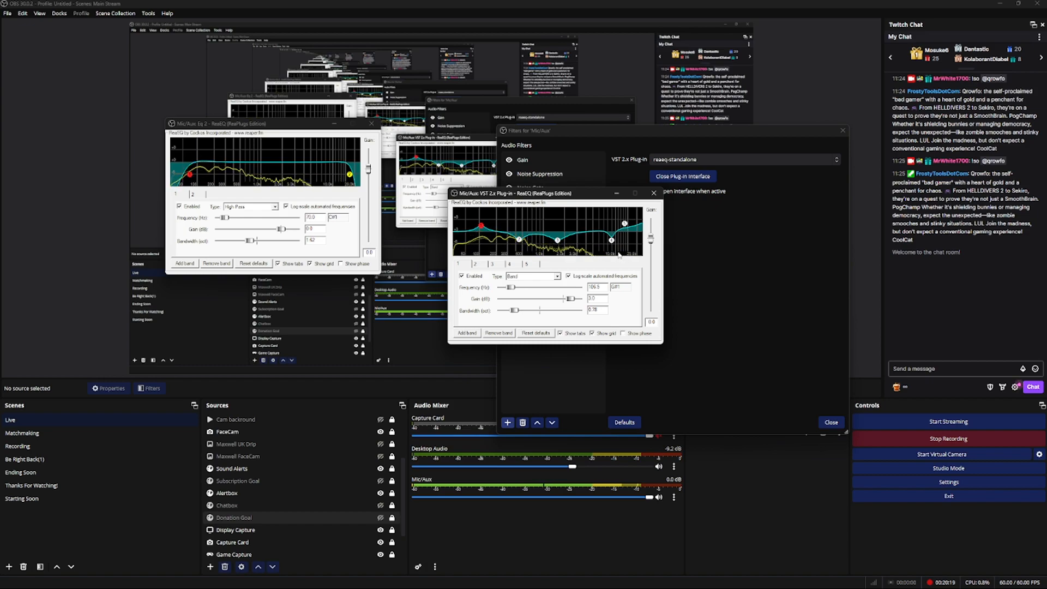
drag(580, 197, 664, 190)
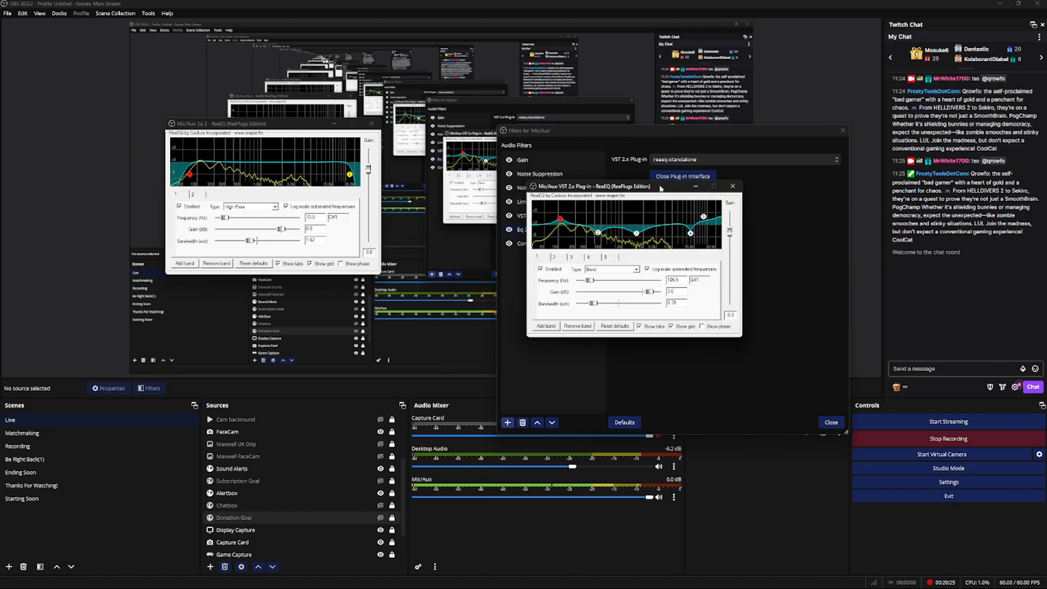
drag(661, 189, 689, 180)
drag(293, 129, 403, 167)
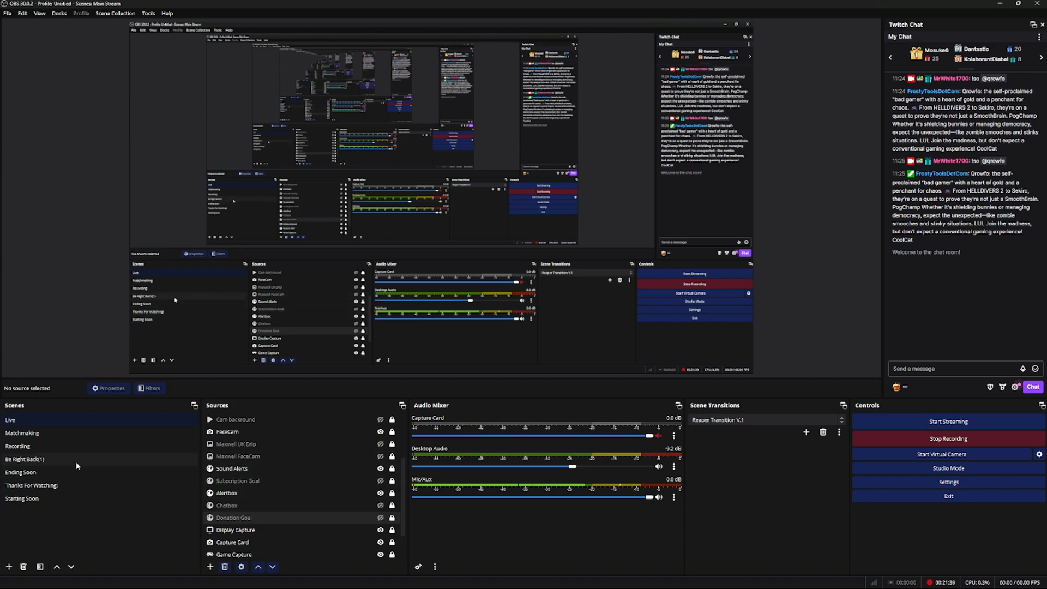
Switch to the Starting Soon scene and back to the Live scene
click(22, 499)
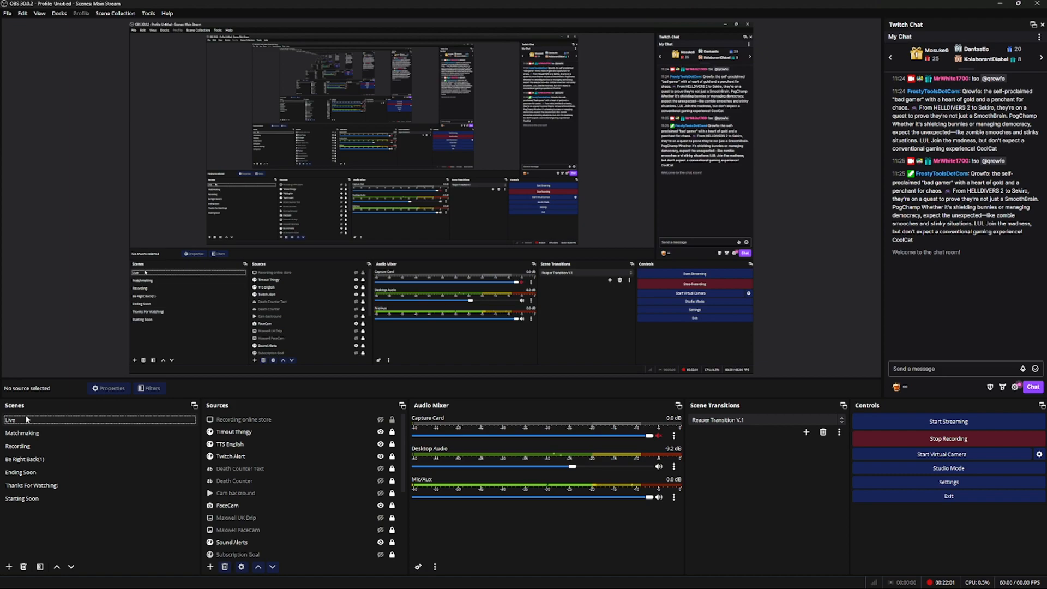
click(26, 418)
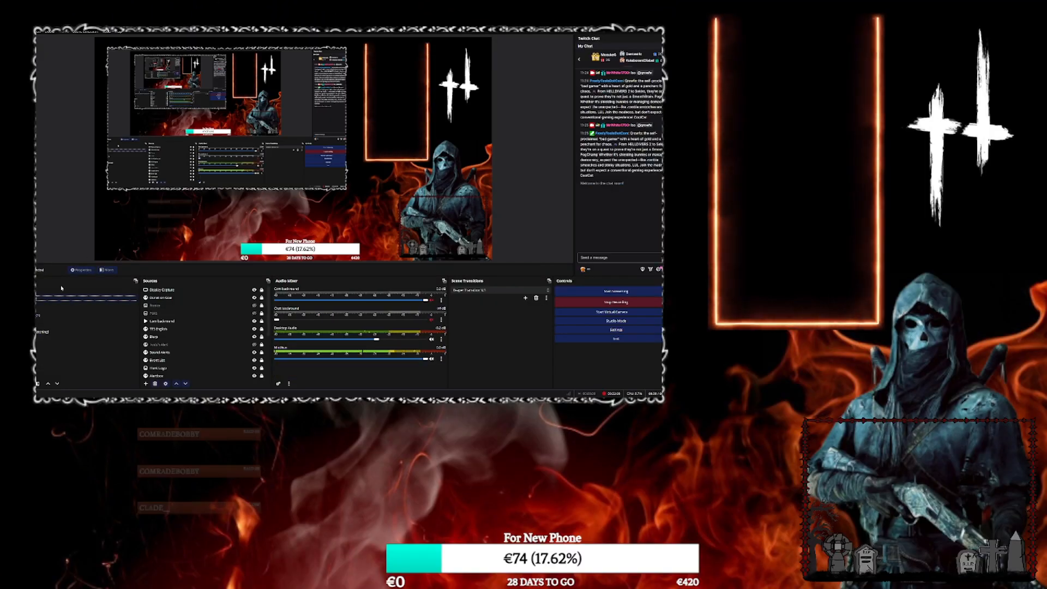
Set the scene transition to Global Transition and preview it by switching to the Live scene
click(505, 291)
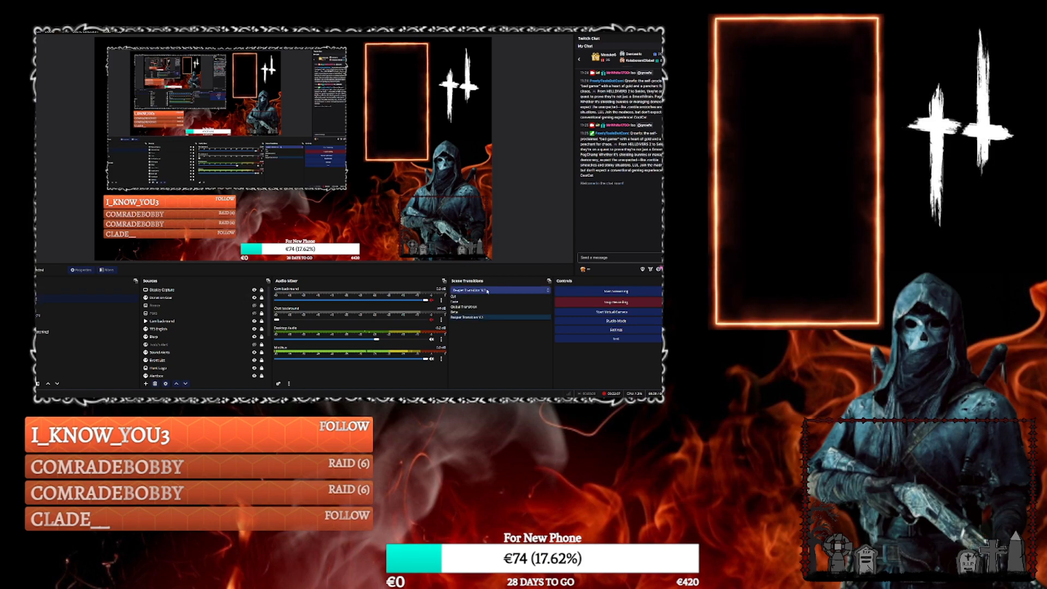
click(467, 307)
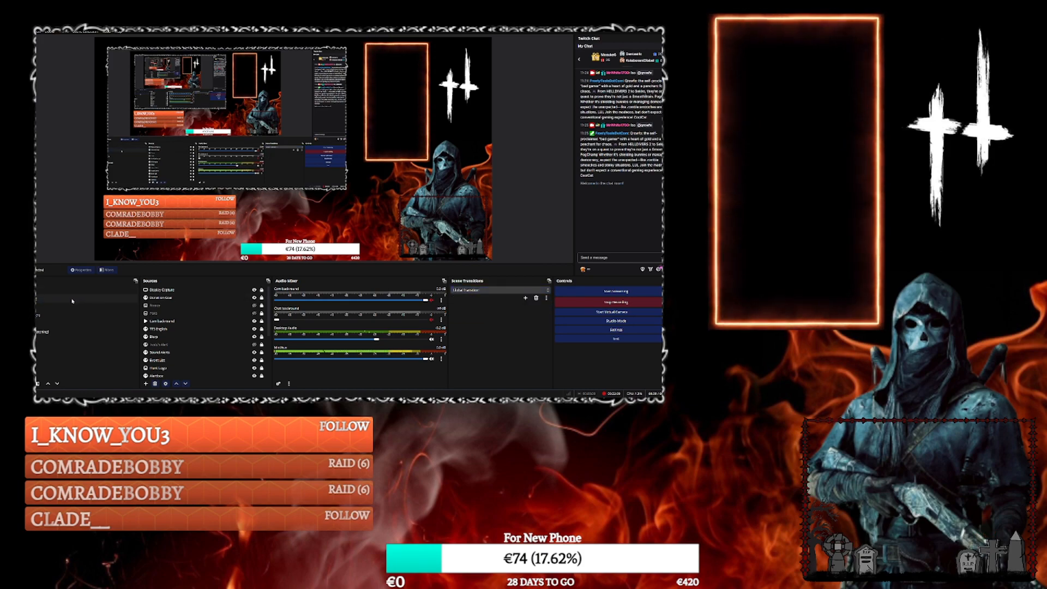
click(68, 291)
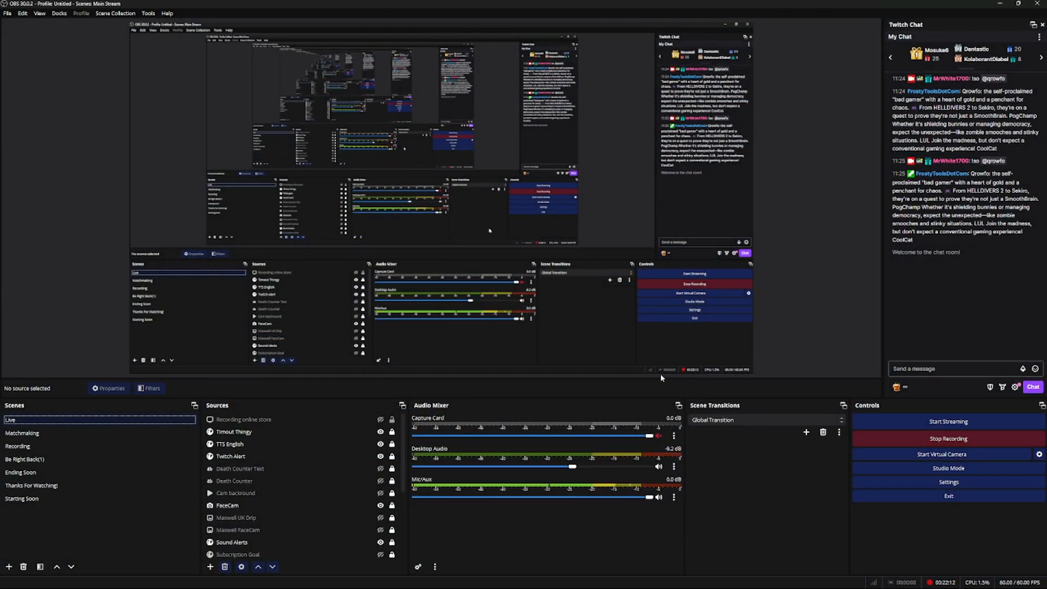
Set the scene transition to Fade with a 1000 ms duration, and preview it by switching between the Matchmaking and Live scenes
click(758, 418)
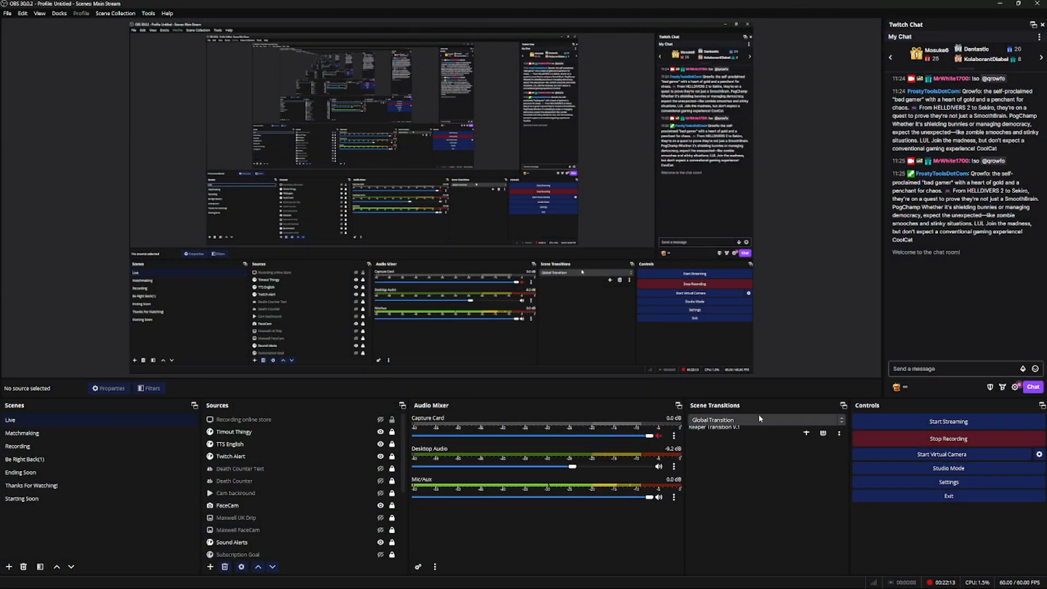
click(737, 437)
click(80, 433)
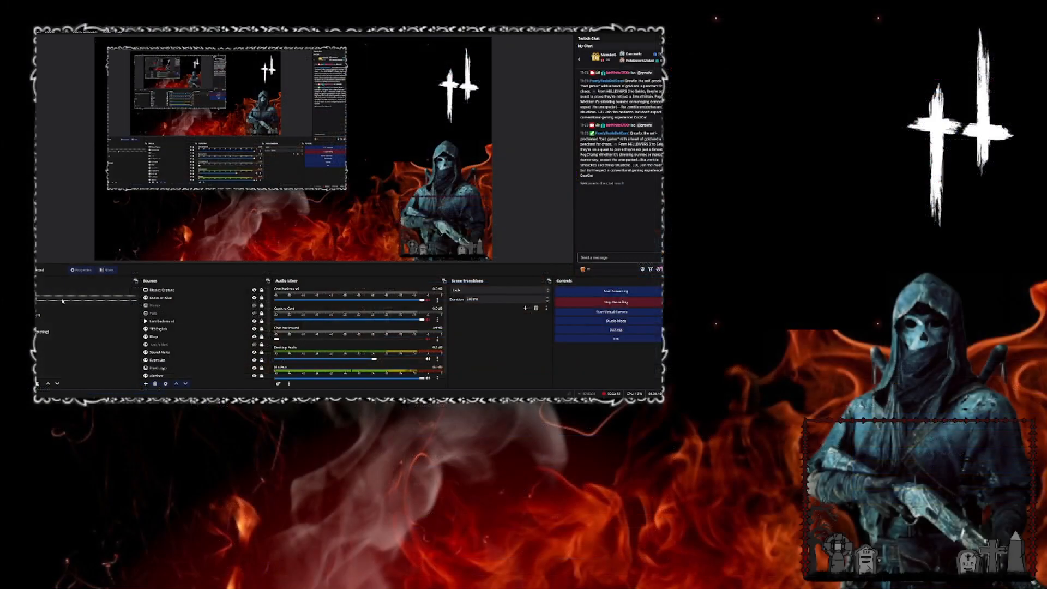
click(759, 420)
click(473, 300)
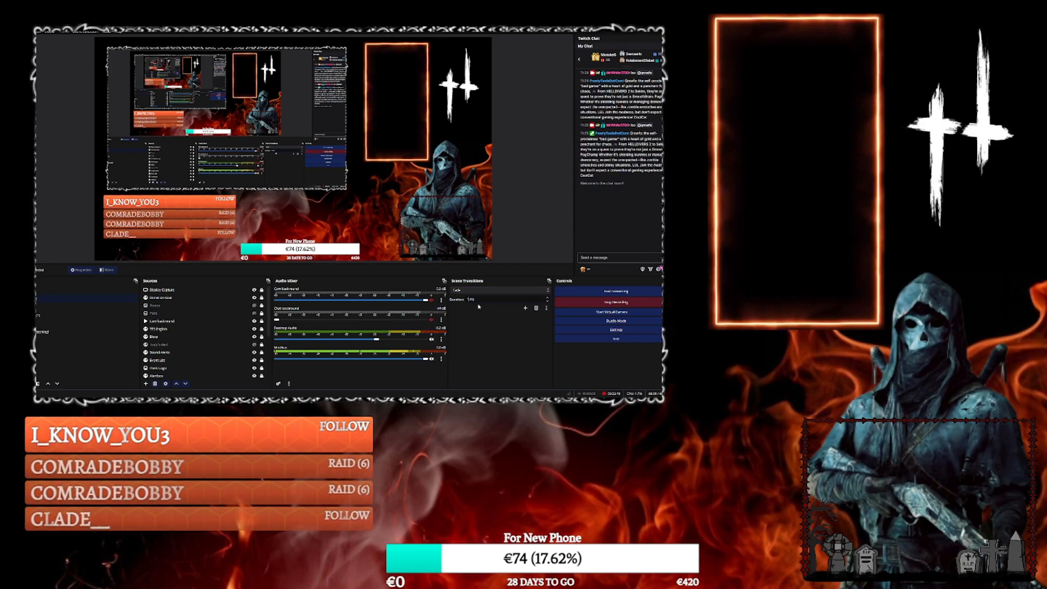
click(77, 420)
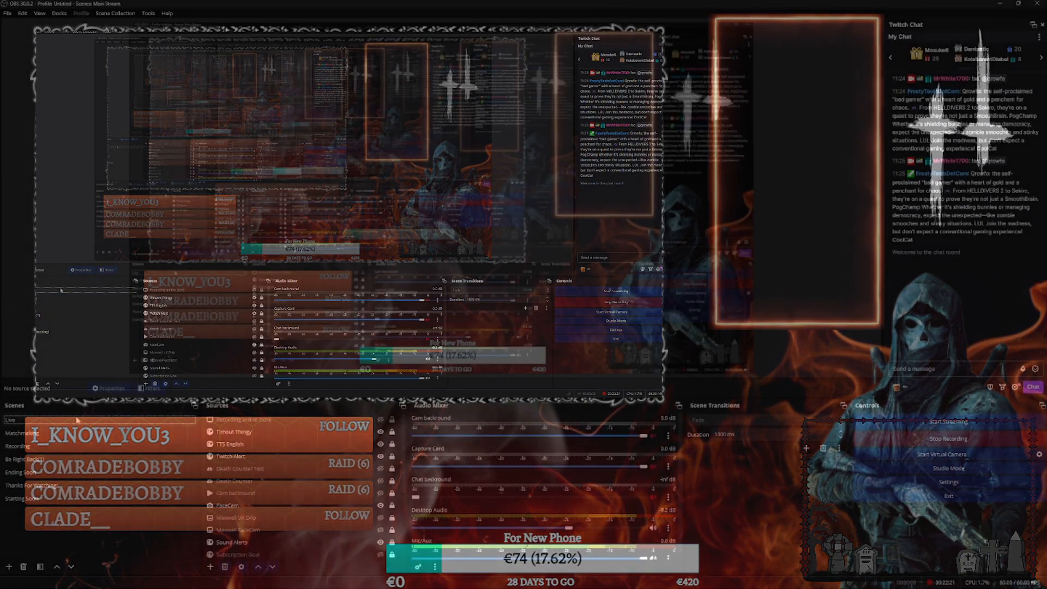
Preview the Beta transition by switching to Matchmaking and back to Live, and set the scene transition to Reaper Transition V.1
click(764, 420)
click(723, 457)
click(192, 434)
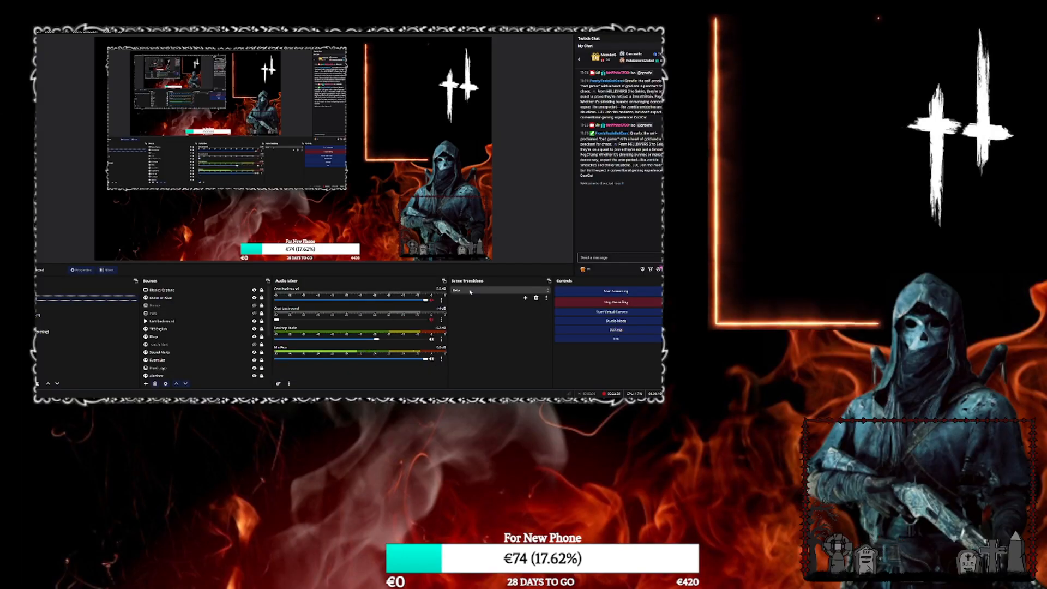
click(474, 291)
click(474, 319)
click(129, 290)
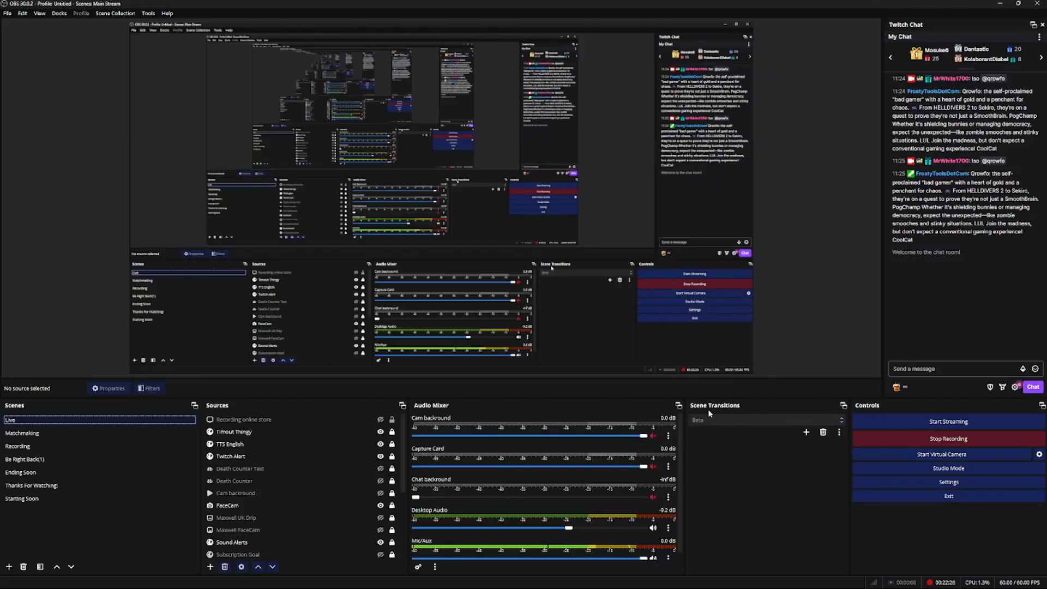
click(709, 420)
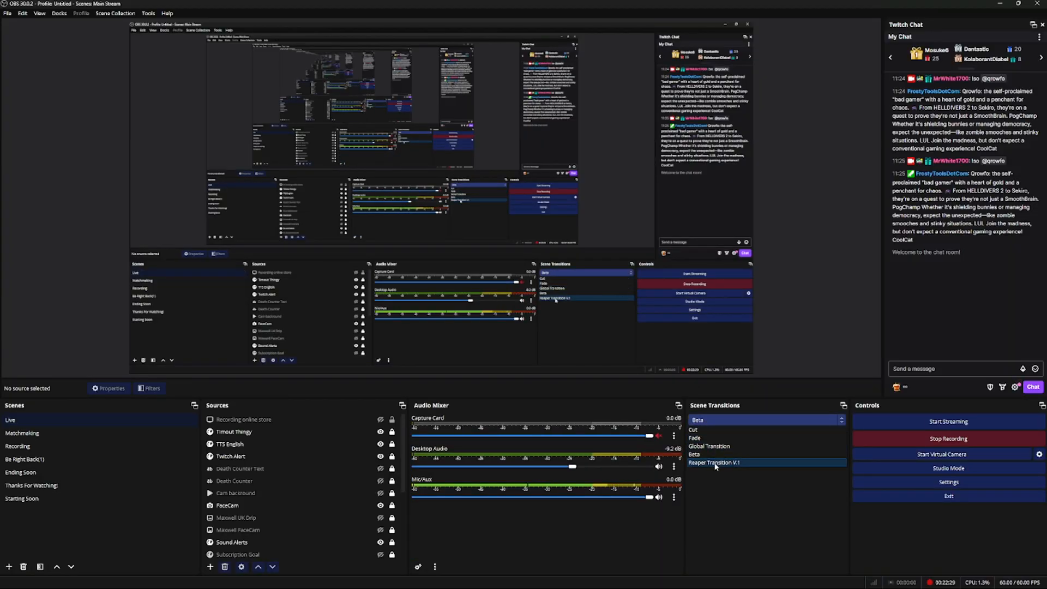
click(715, 463)
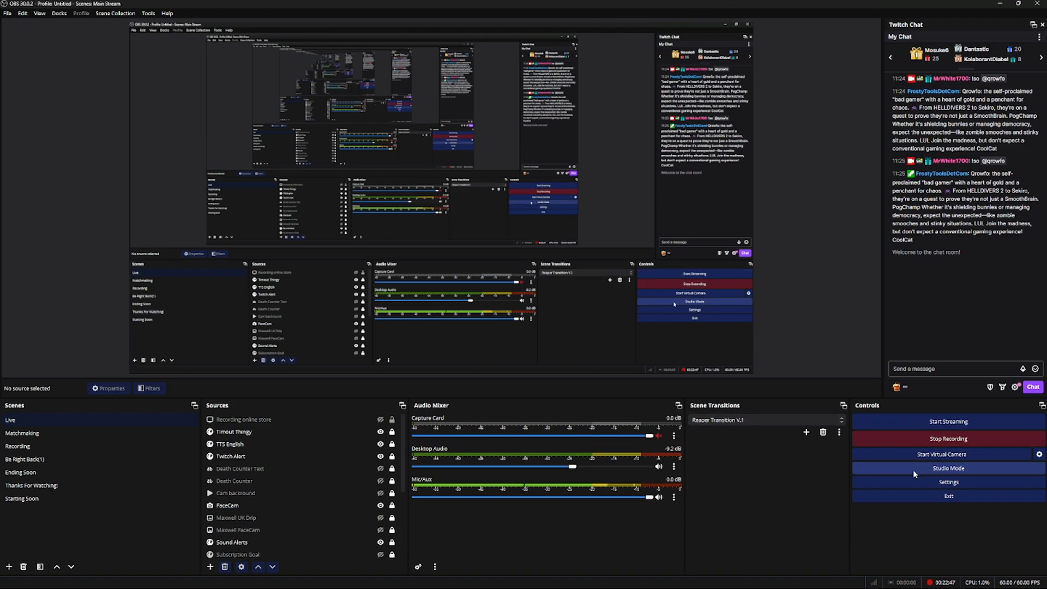
Open the Mic/Aux audio filters and bring up the ReaEQ plug-in interface of the Eq 2 filter
click(674, 497)
click(709, 462)
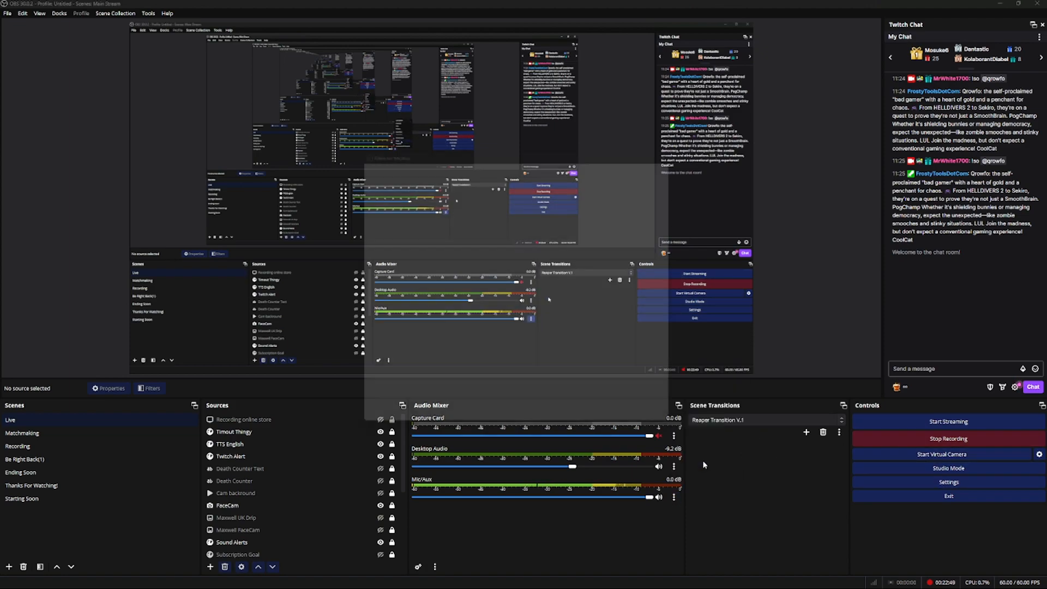
click(377, 239)
click(530, 186)
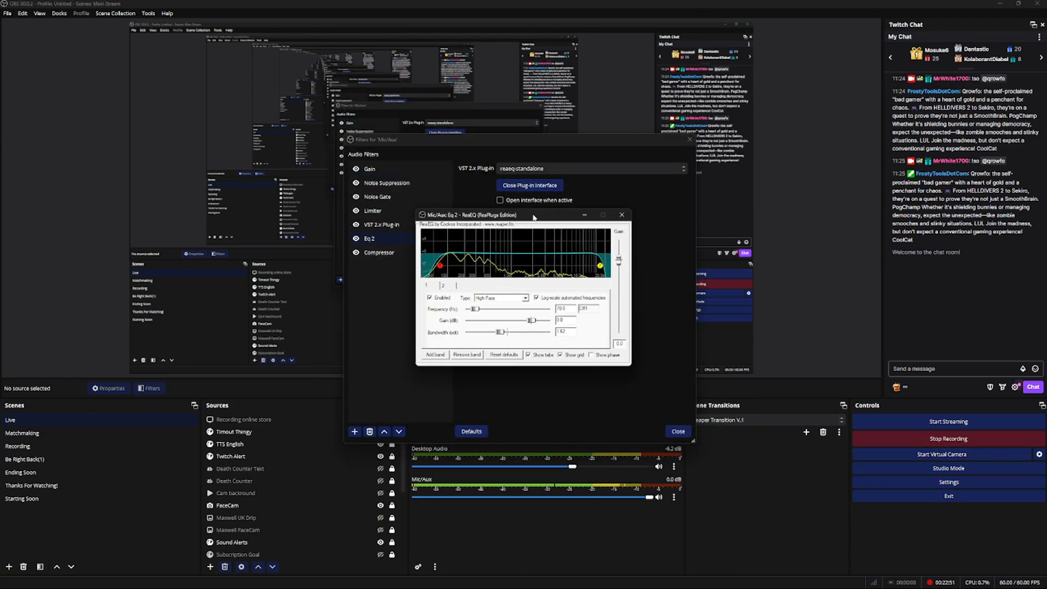
View the Compressor filter's settings and open the ReaEQ interface of the VST 2.x Plug-in filter
click(399, 254)
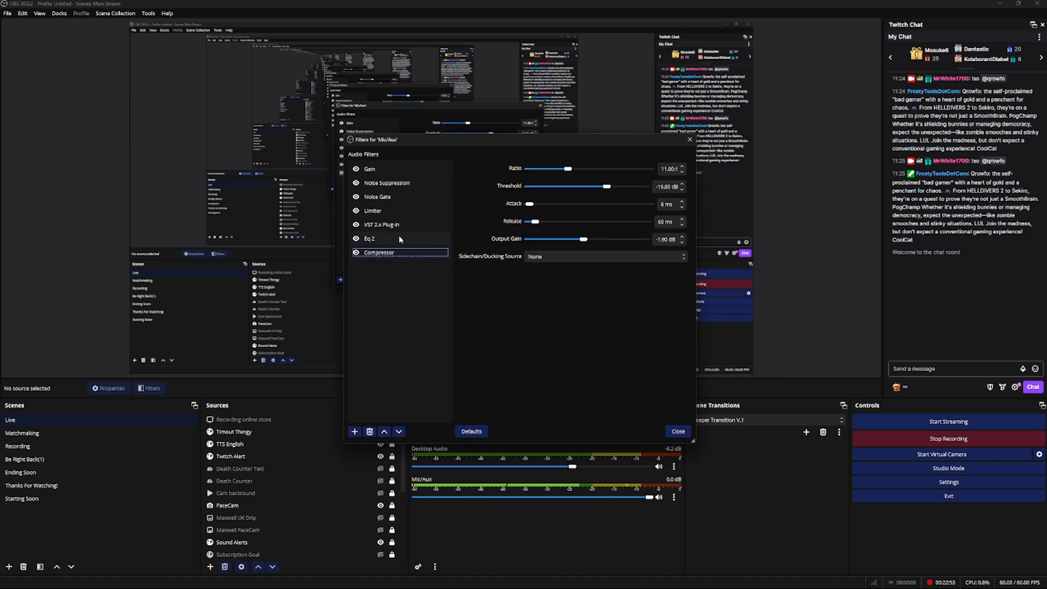
click(401, 240)
click(530, 185)
Bring both ReaEQ windows in front of the Mic/Aux filters window and align them side by side for comparison
drag(658, 144, 671, 119)
mouse_move(578, 581)
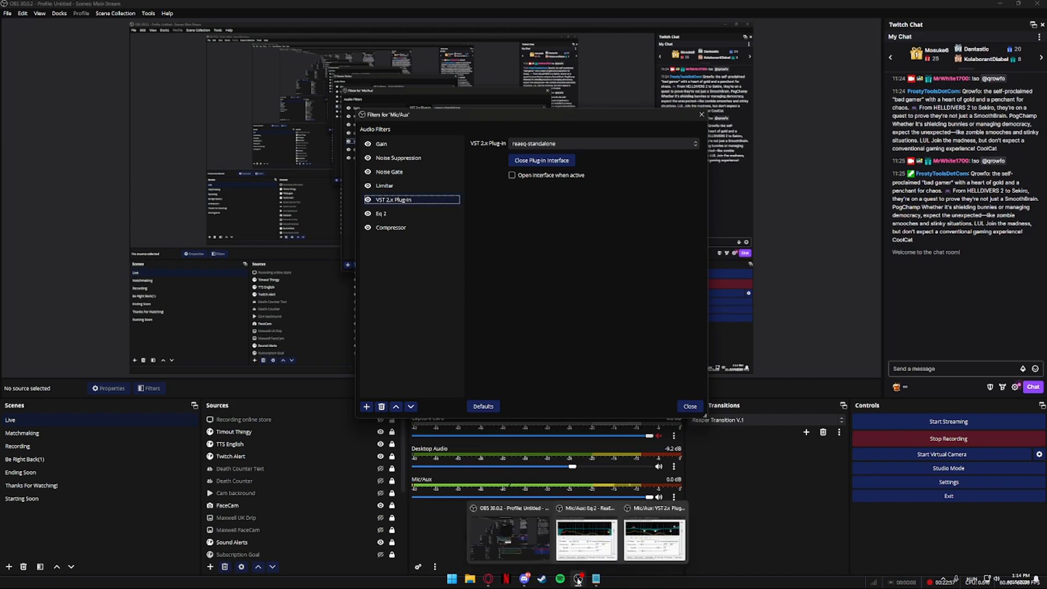
click(586, 540)
click(637, 549)
drag(459, 202, 445, 197)
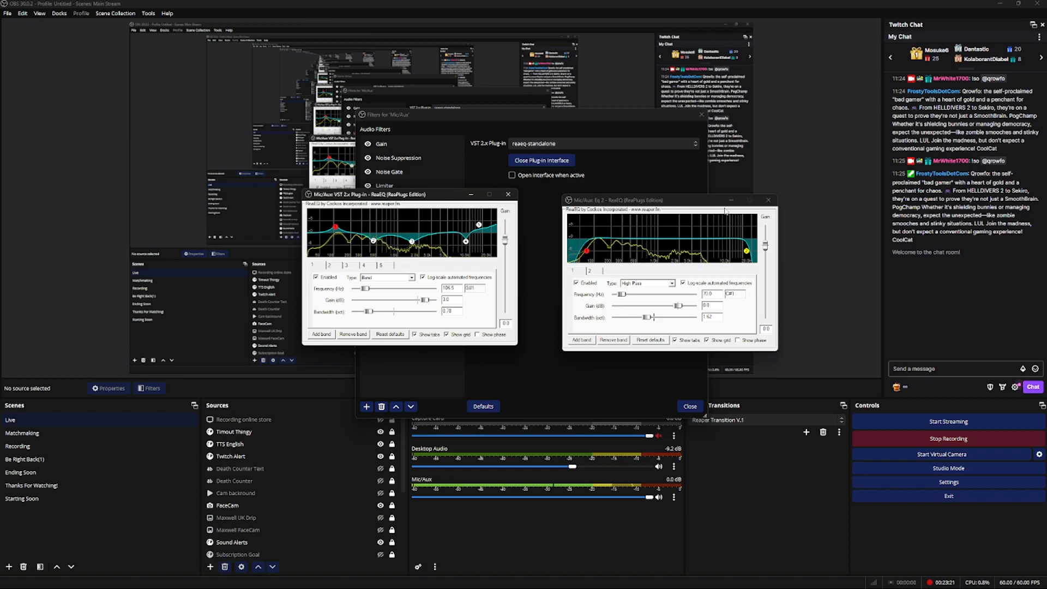
drag(684, 202, 684, 196)
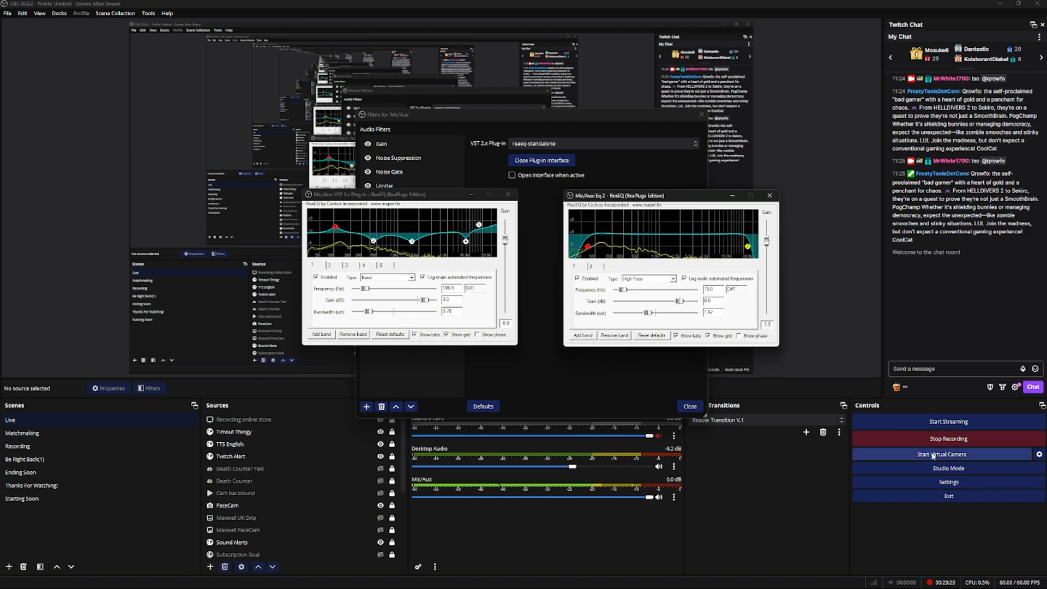